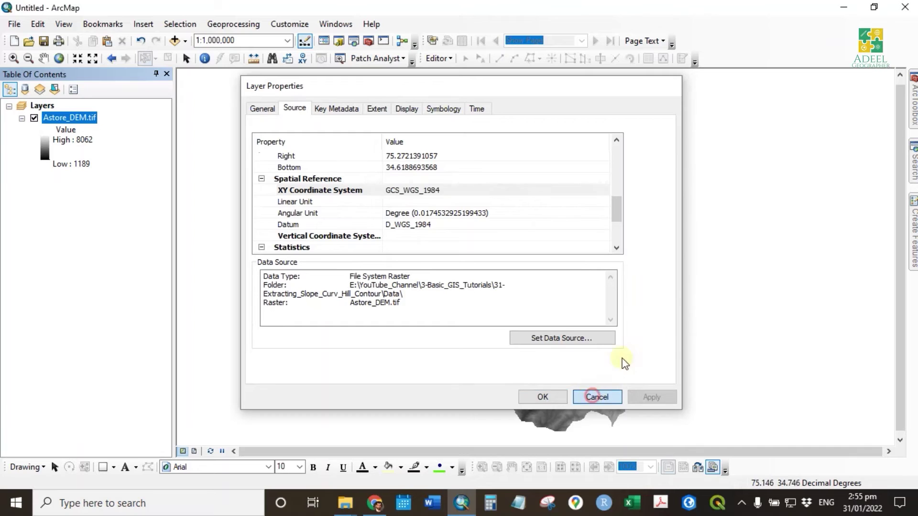
Open the Project Raster tool and choose Astore_DEM.tif as the input raster.
left_click_drag(598, 273, 483, 268)
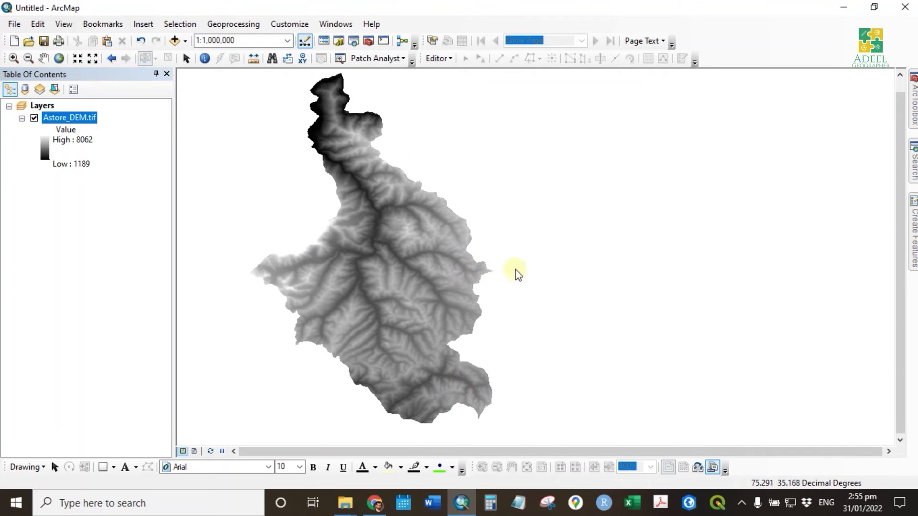
left_click(913, 160)
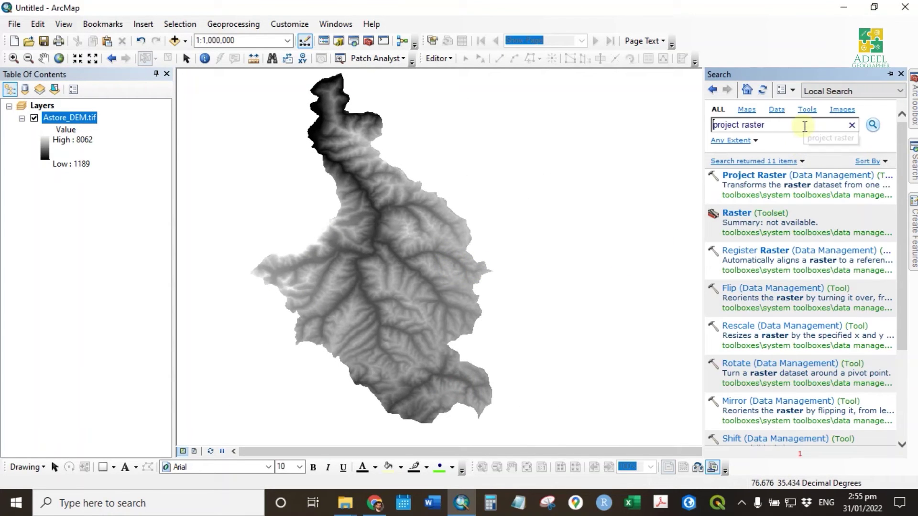
left_click_drag(804, 126, 627, 115)
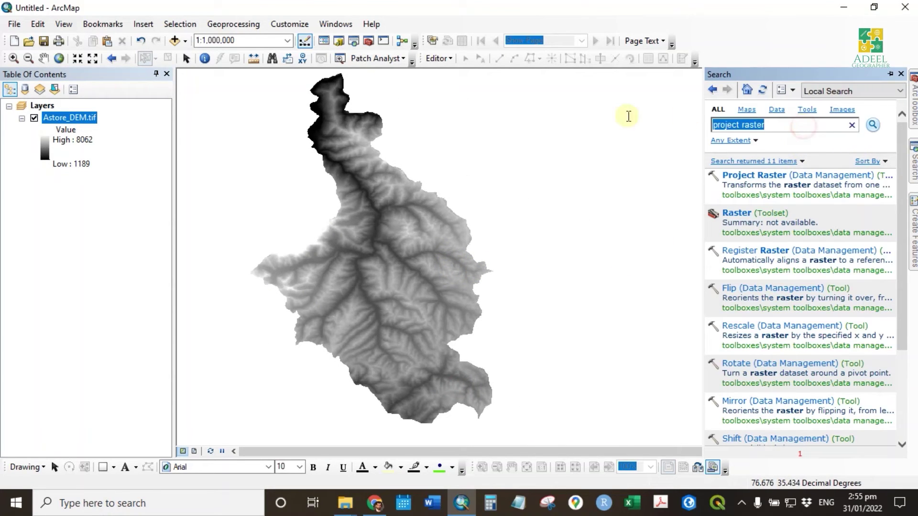
left_click(781, 179)
left_click(701, 81)
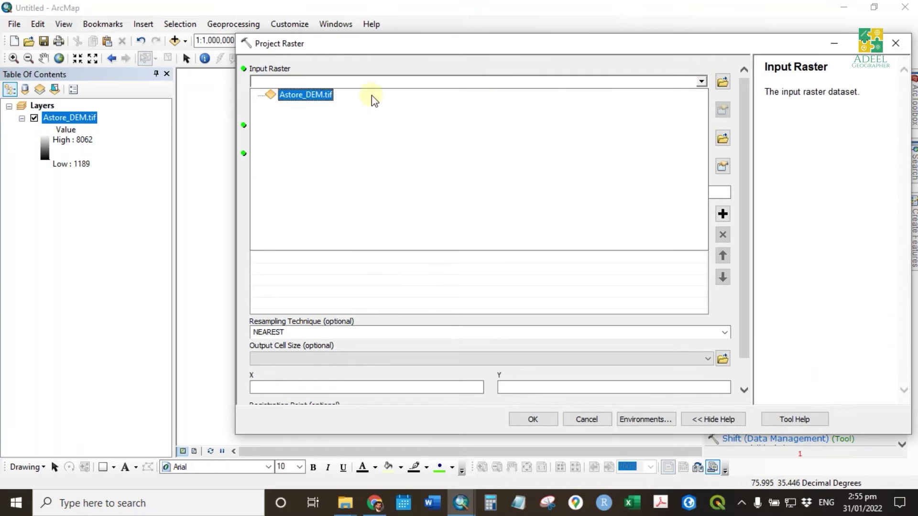
left_click(315, 94)
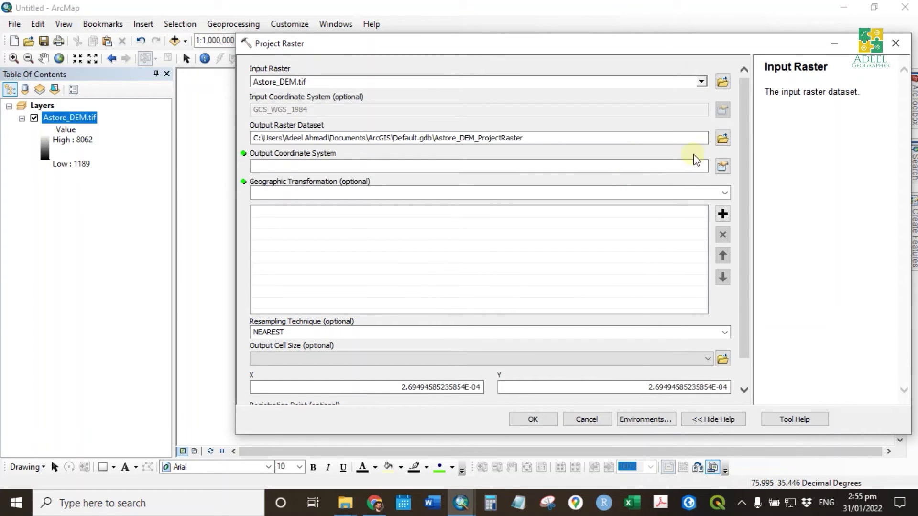
Set the output raster dataset to Astore_DEM_Prj in the Data folder of the 31-Extracting_Slope_Curv_Hill_Contour tutorial under E:\YouTube_Channel\3-Basic_GIS_Tutorials.
left_click(723, 138)
left_click(549, 154)
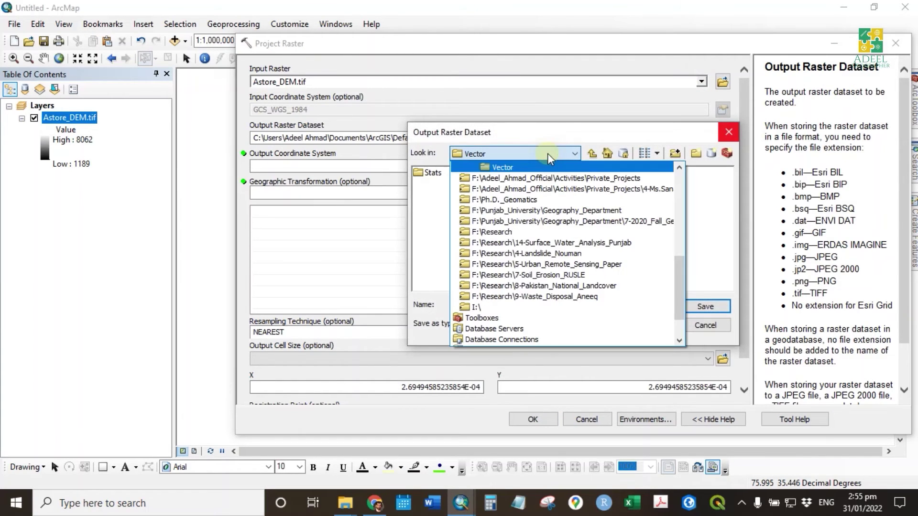
scroll(563, 249, "up", 1)
scroll(562, 249, "up", 5)
left_click(454, 178)
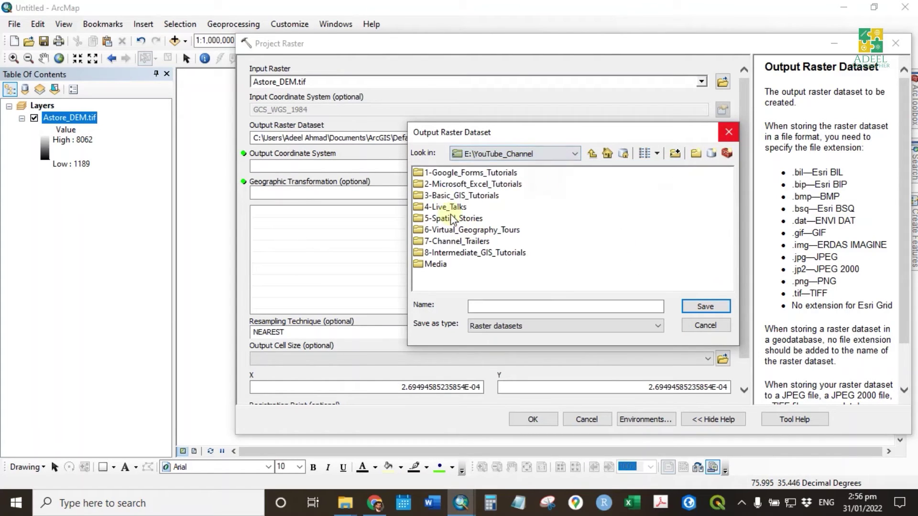
double_click(454, 196)
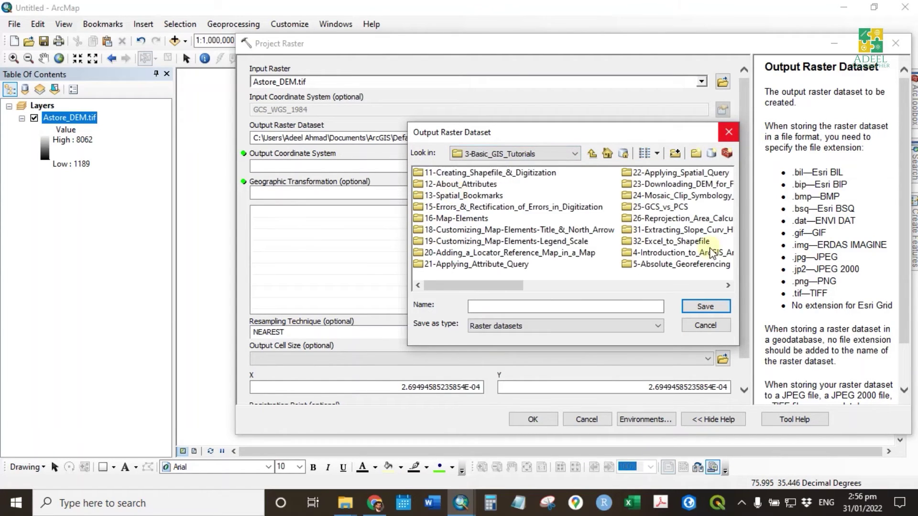
double_click(667, 234)
left_click(429, 174)
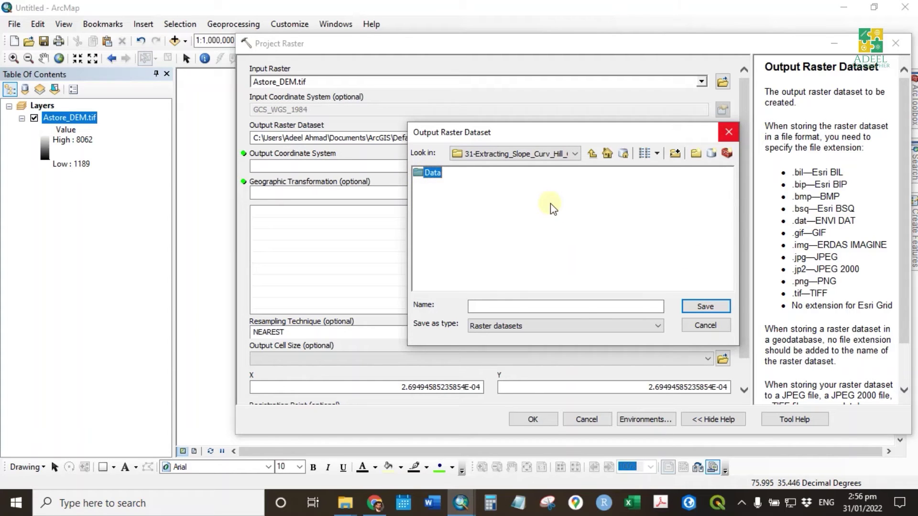
left_click(432, 176)
double_click(432, 175)
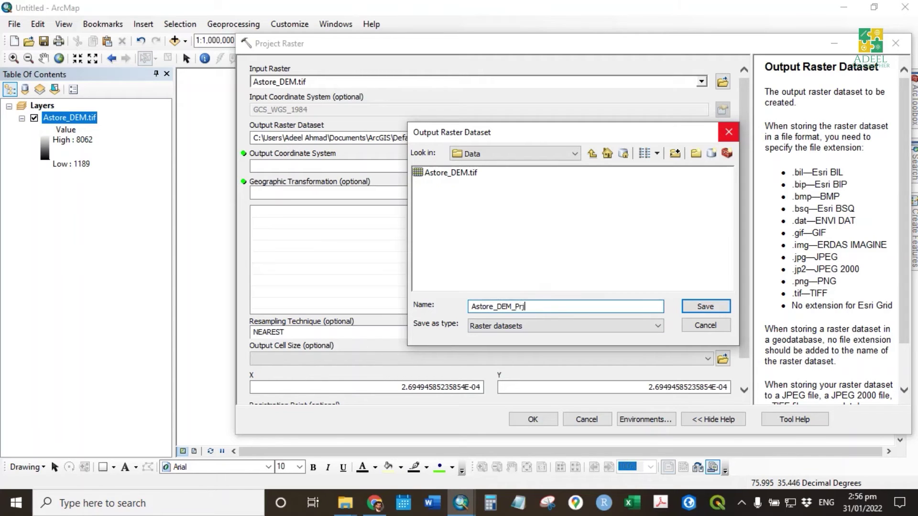
left_click(702, 306)
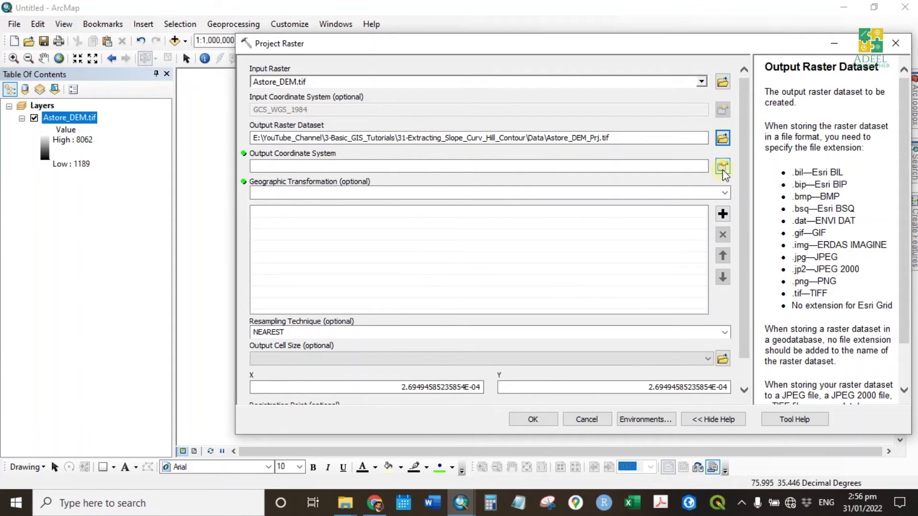
Choose WGS 1984 UTM Zone 43N as the output coordinate system and run the raster projection.
left_click(722, 168)
left_click(540, 218)
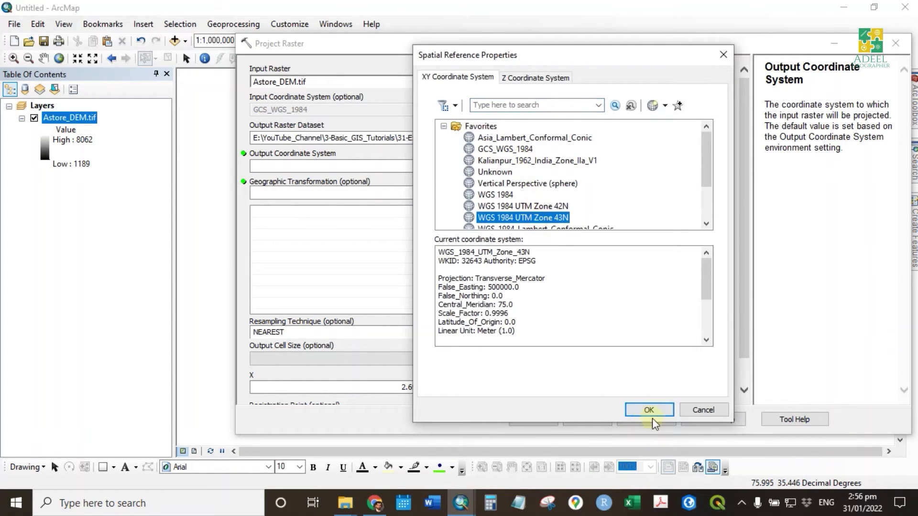
left_click(649, 410)
left_click(539, 419)
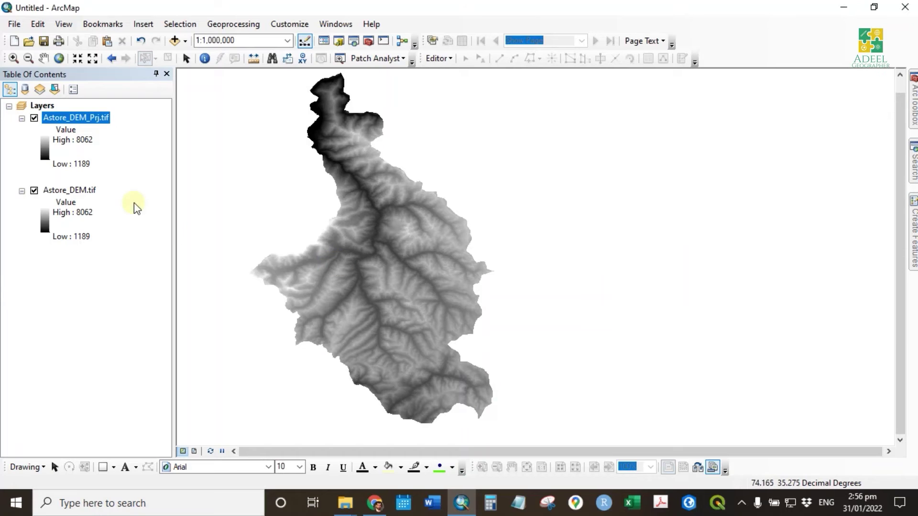
Remove the original Astore_DEM.tif layer and check the coordinate system and linear unit in the Astore_DEM_Prj.tif layer's source properties.
right_click(83, 195)
left_click(115, 211)
double_click(94, 118)
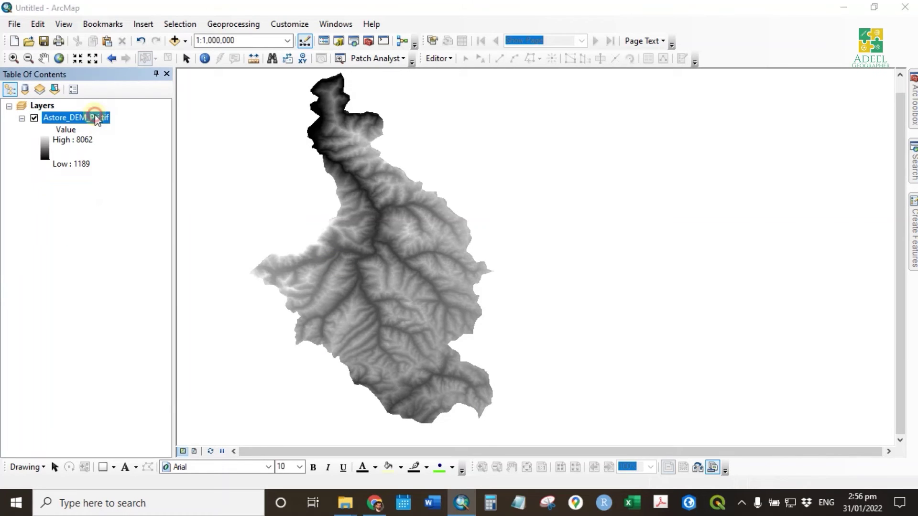
scroll(401, 186, "down", 6)
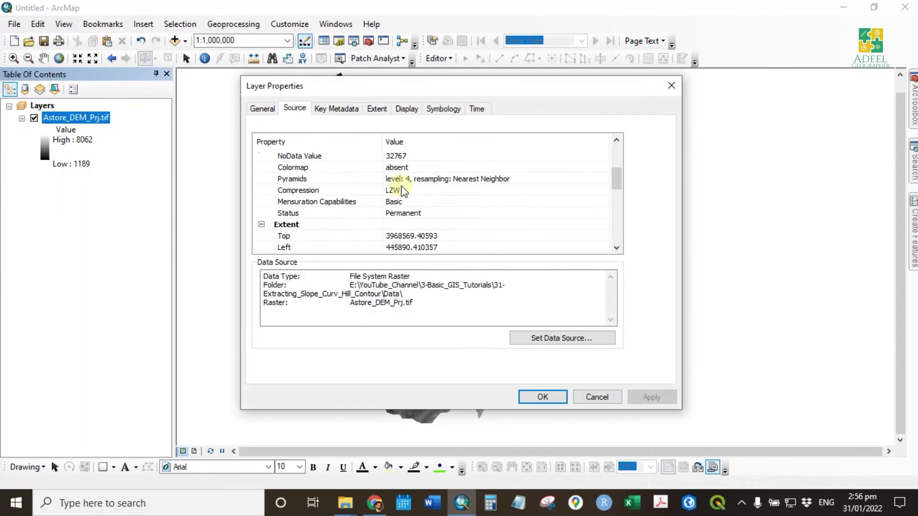
left_click(473, 193)
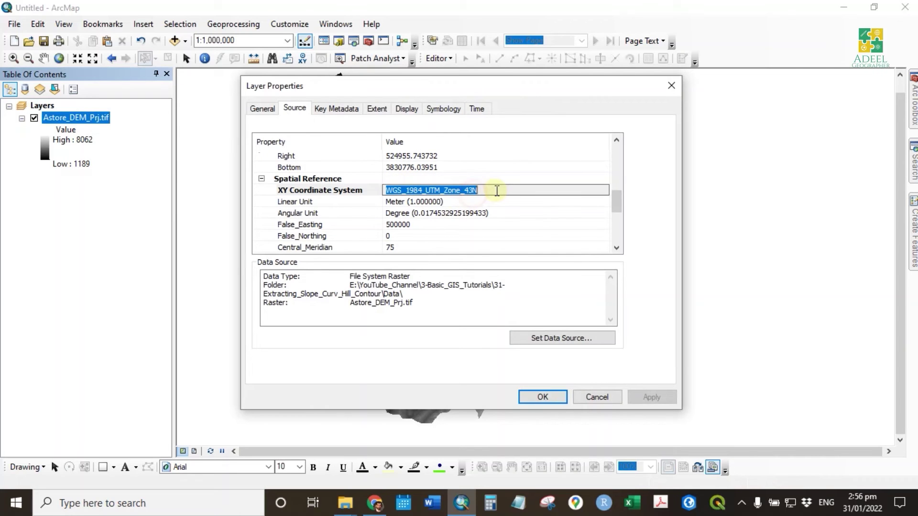
left_click(404, 202)
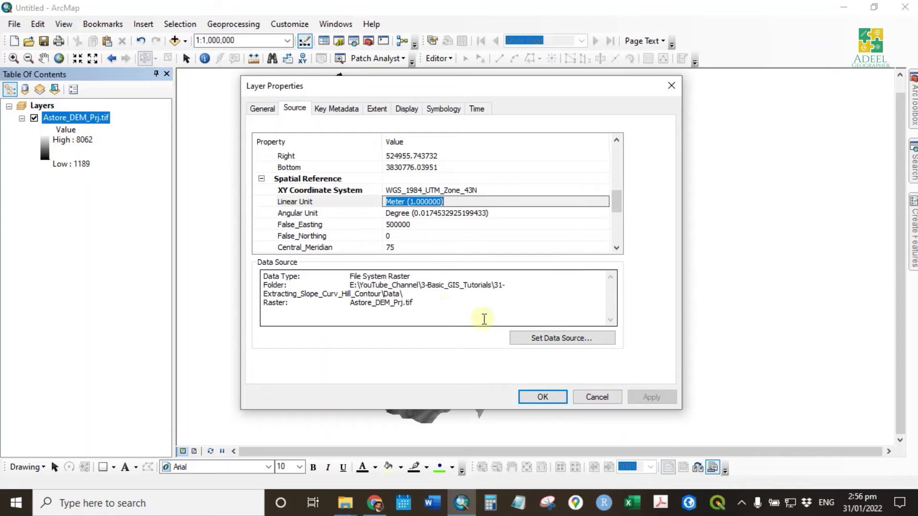
left_click(597, 397)
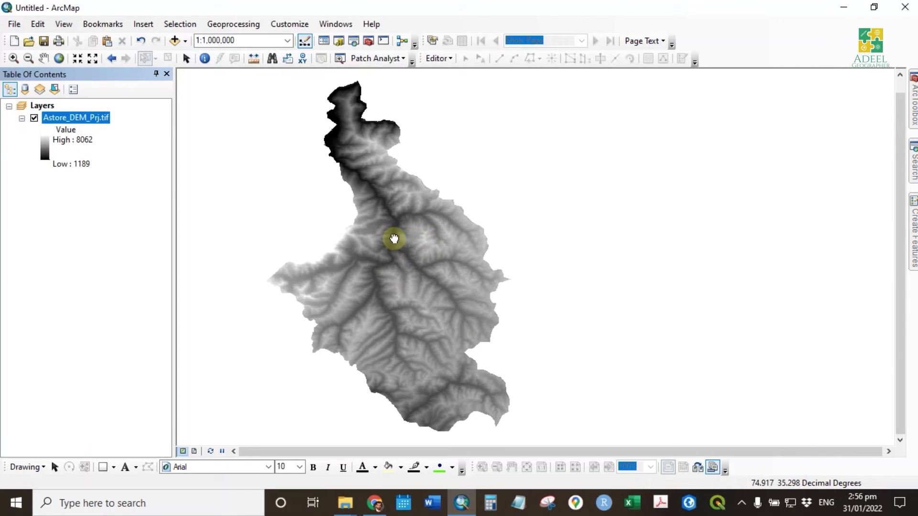
Search for curvature, open the Spatial Analyst Curvature tool and set Astore_DEM_Prj.tif as its input raster.
left_click(914, 161)
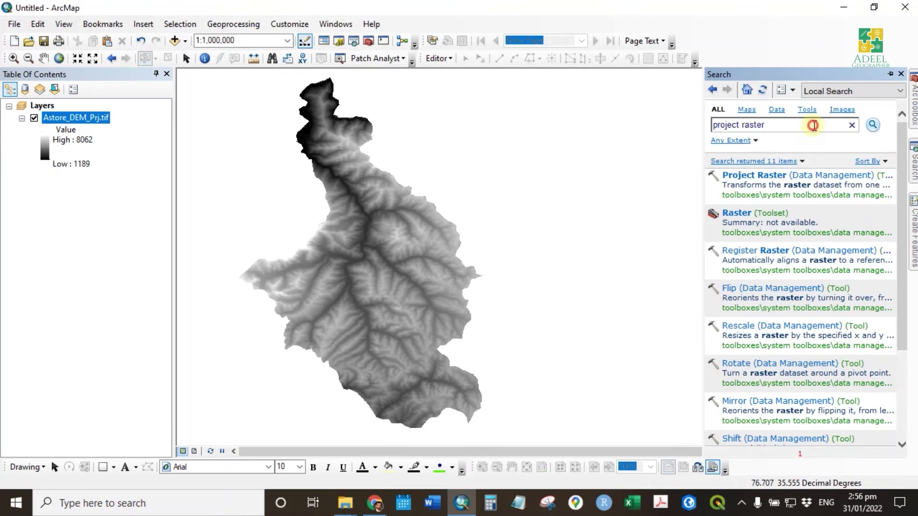
type("curvature")
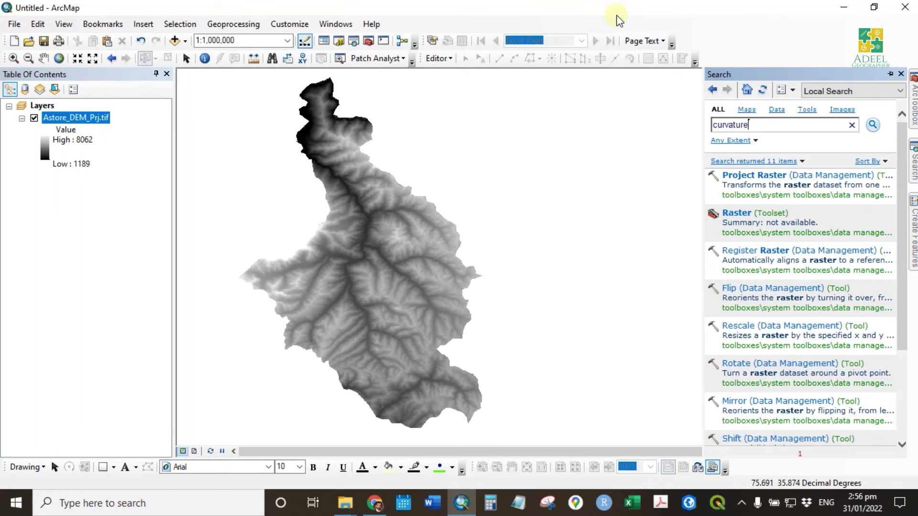
key("Return")
left_click(774, 212)
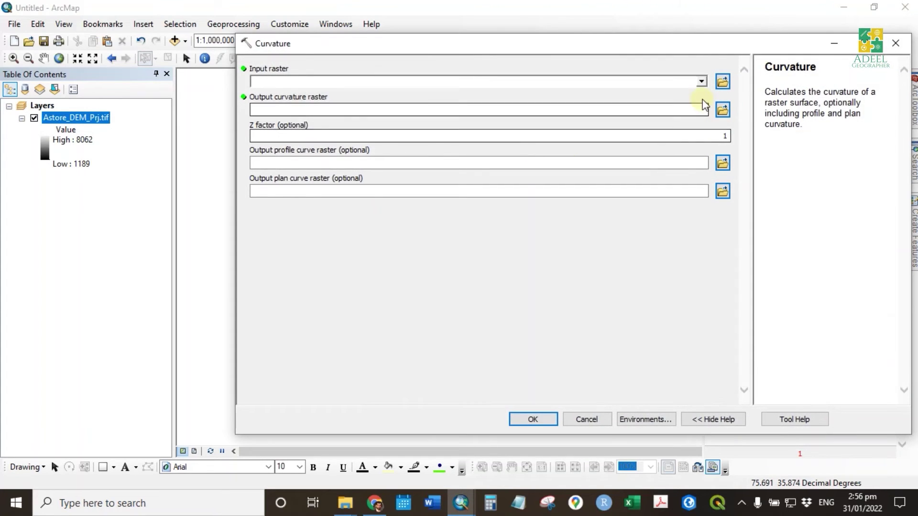
left_click_drag(99, 118, 318, 91)
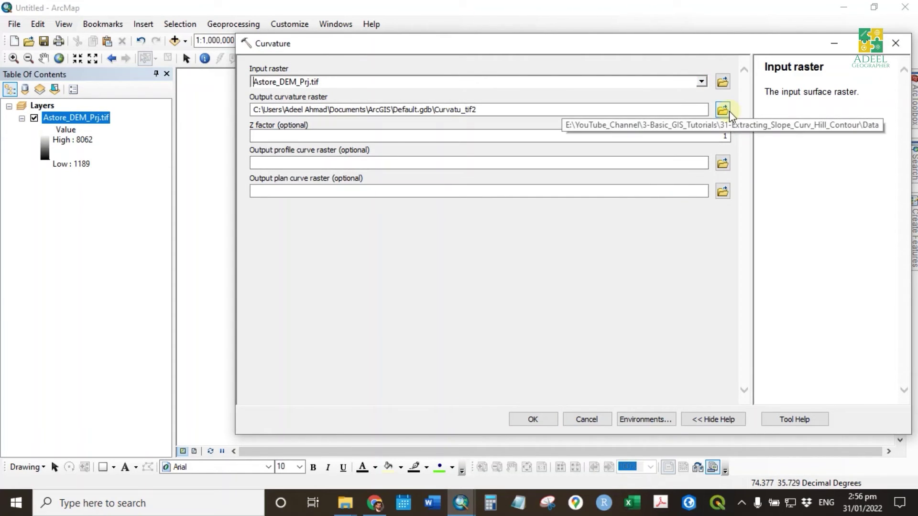
Review the help on the Z factor, keep it at 1 and run the Curvature tool with the default output path.
left_click(712, 136)
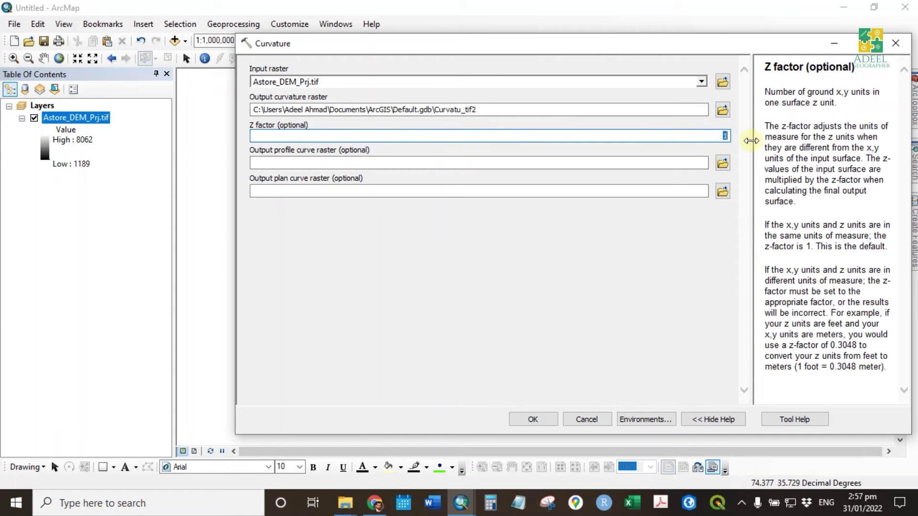
left_click_drag(766, 227, 892, 372)
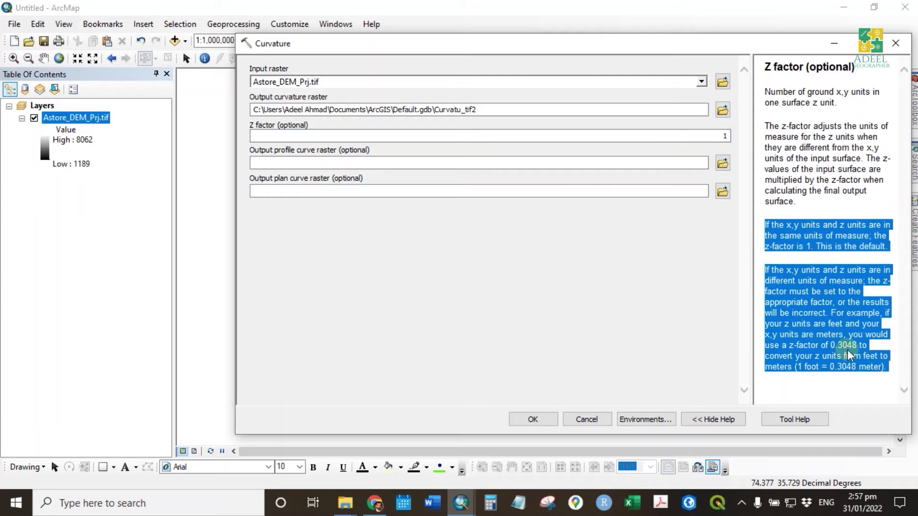
left_click(591, 265)
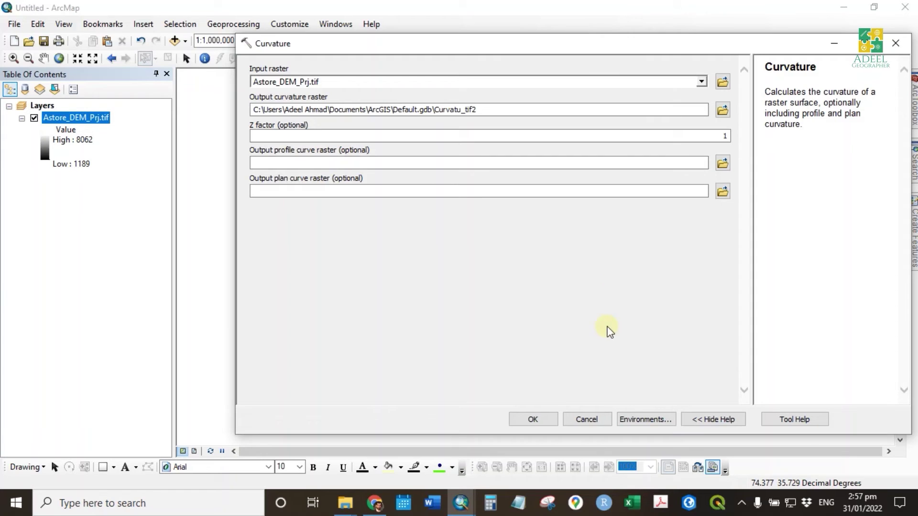
left_click(540, 418)
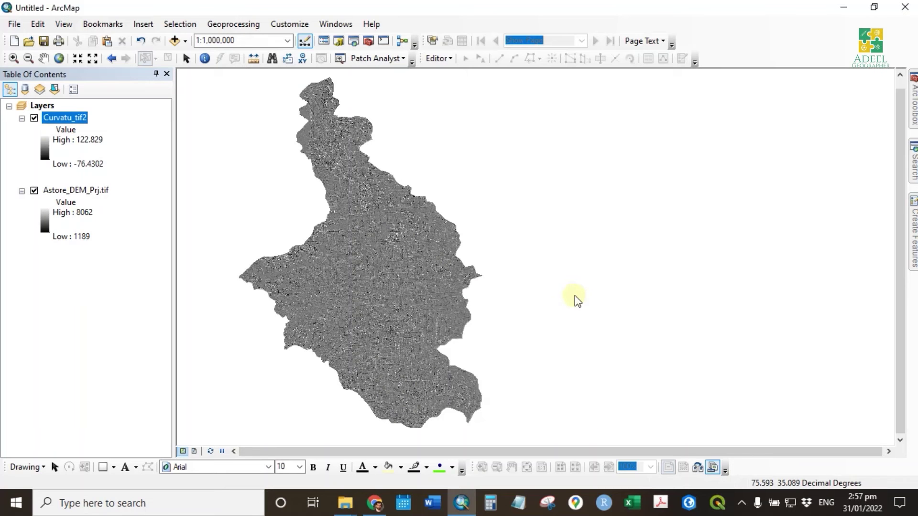
Hide the Astore_DEM_Prj.tif layer and examine the curvature raster's detail at several map scales.
left_click(33, 192)
scroll(345, 260, "up", 3)
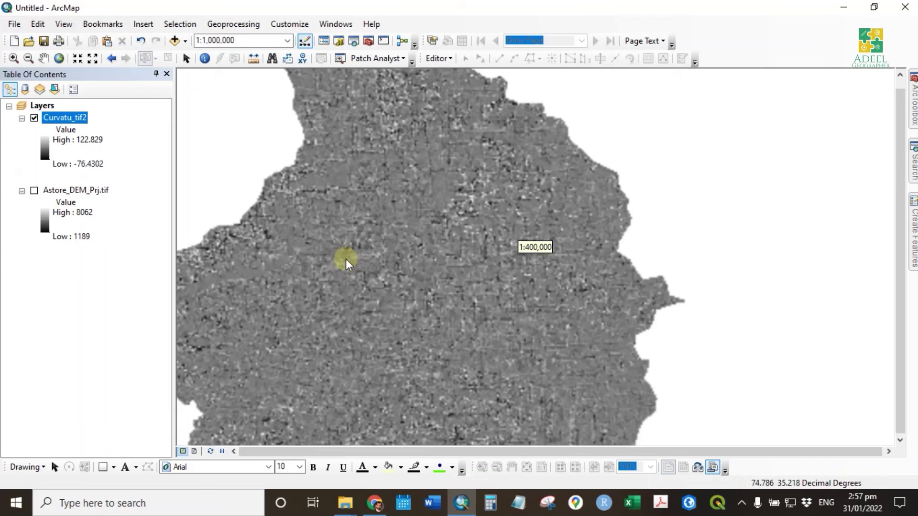
scroll(407, 266, "up", 2)
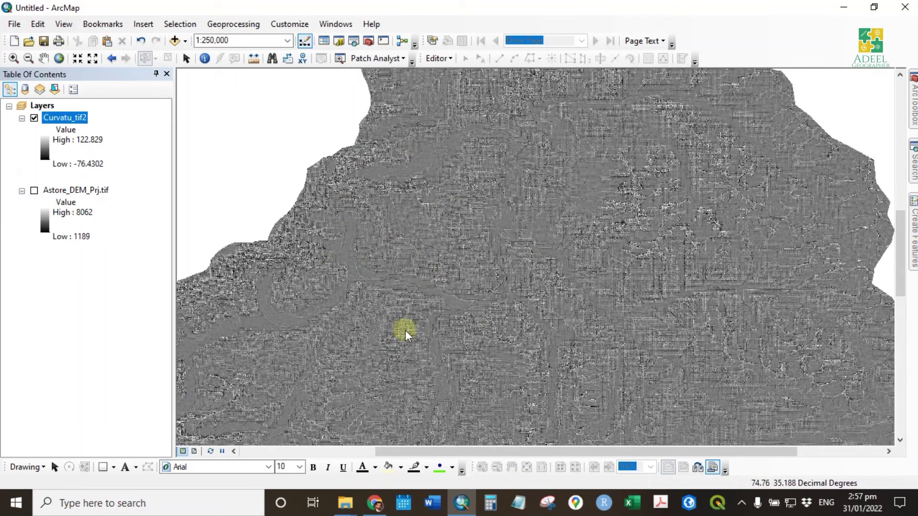
left_click_drag(619, 362, 561, 248)
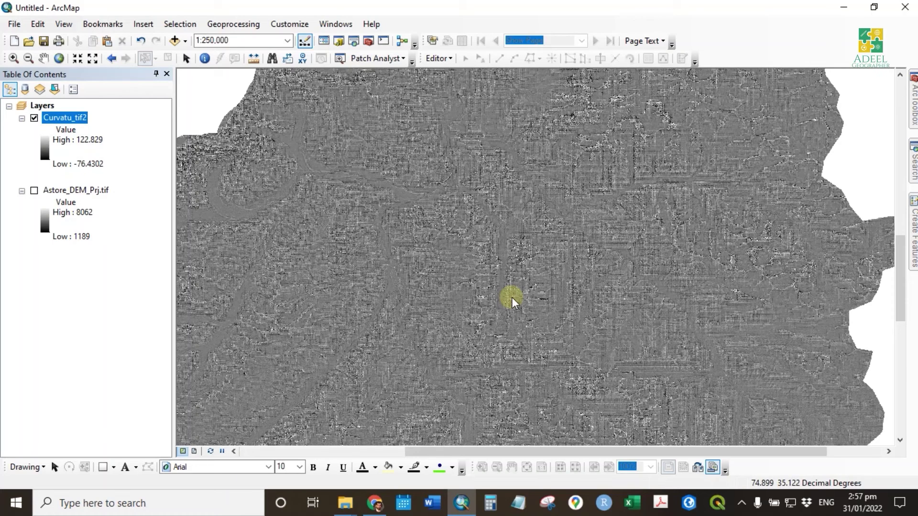
scroll(512, 297, "up", 3)
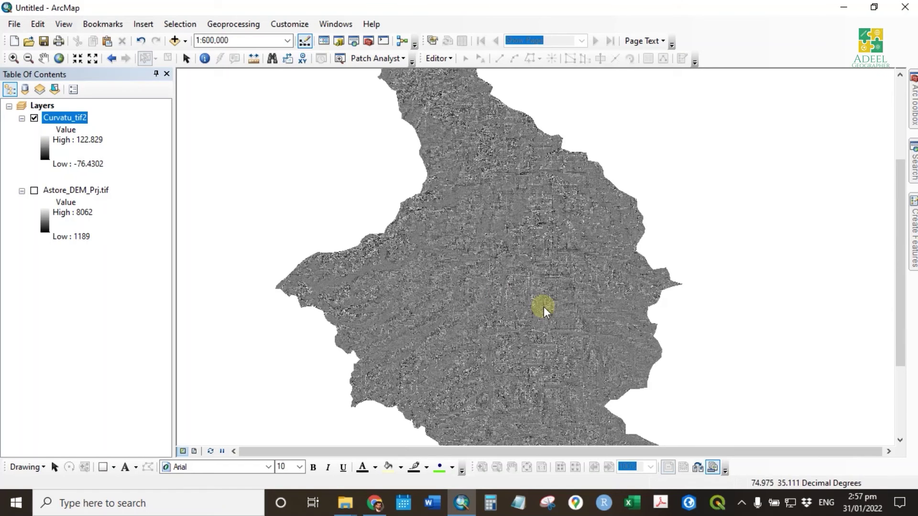
scroll(510, 286, "up", 2)
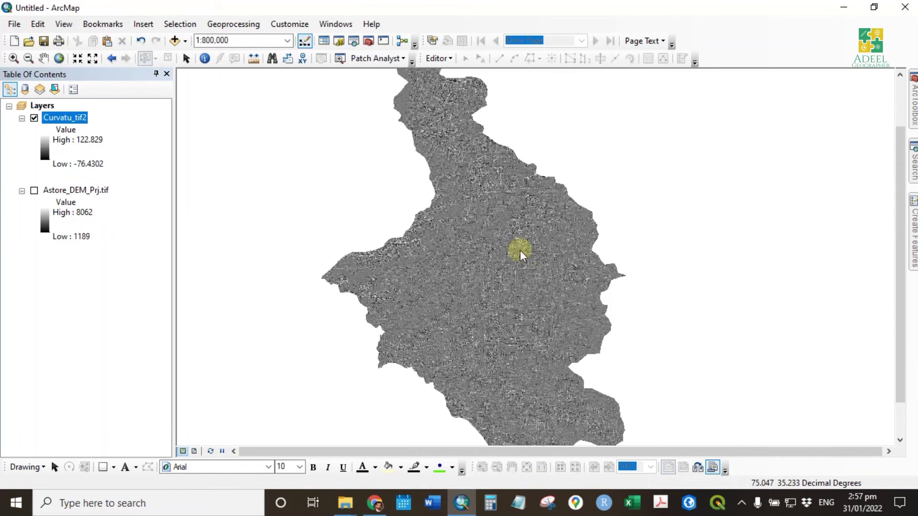
scroll(552, 275, "up", 1)
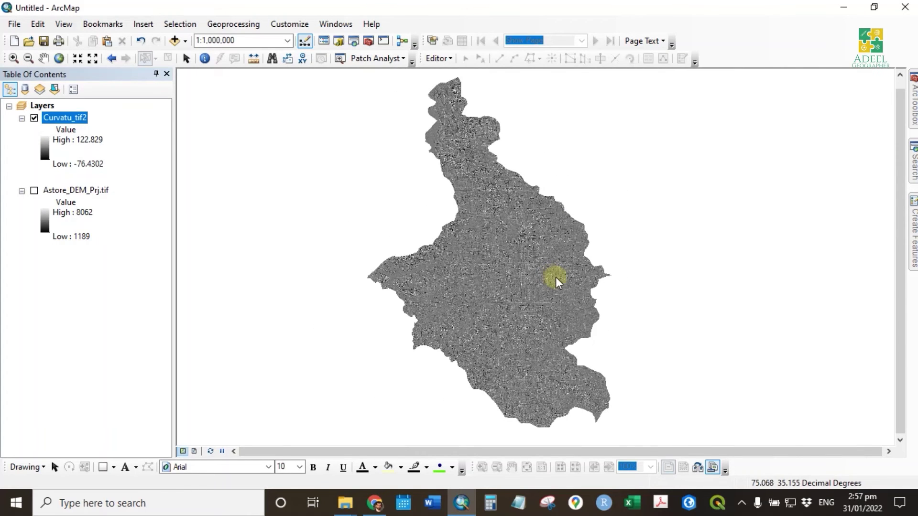
left_click_drag(553, 277, 357, 277)
Search for slope and open the Slope tool.
left_click(913, 160)
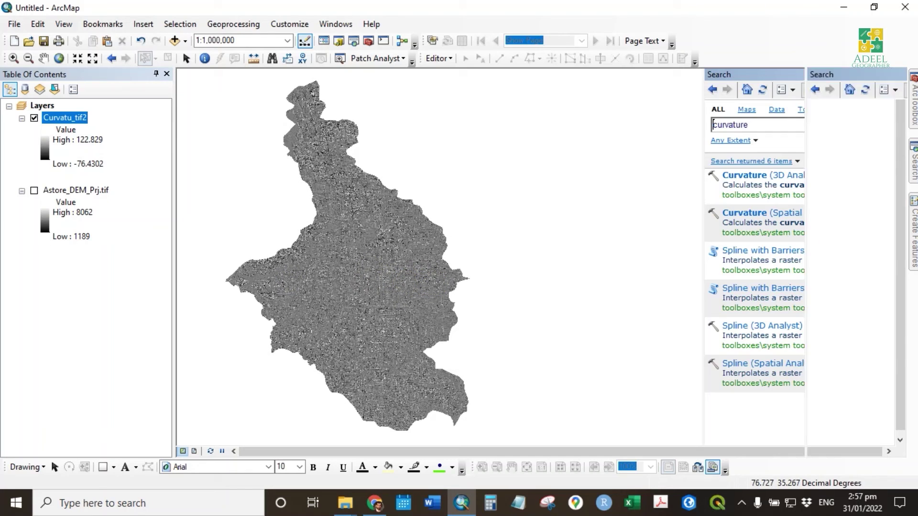
left_click(779, 125)
key("ctrl+a")
type("slope")
key("Return")
left_click(761, 213)
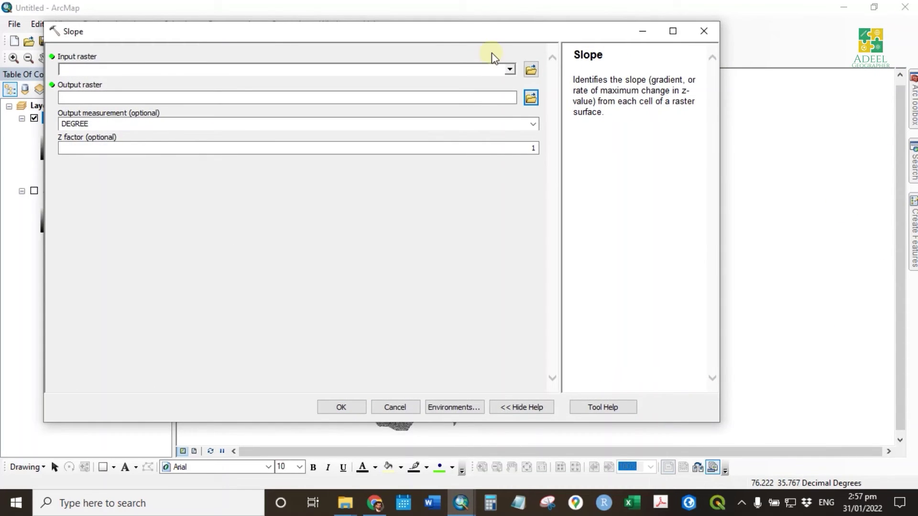
left_click_drag(492, 40, 678, 47)
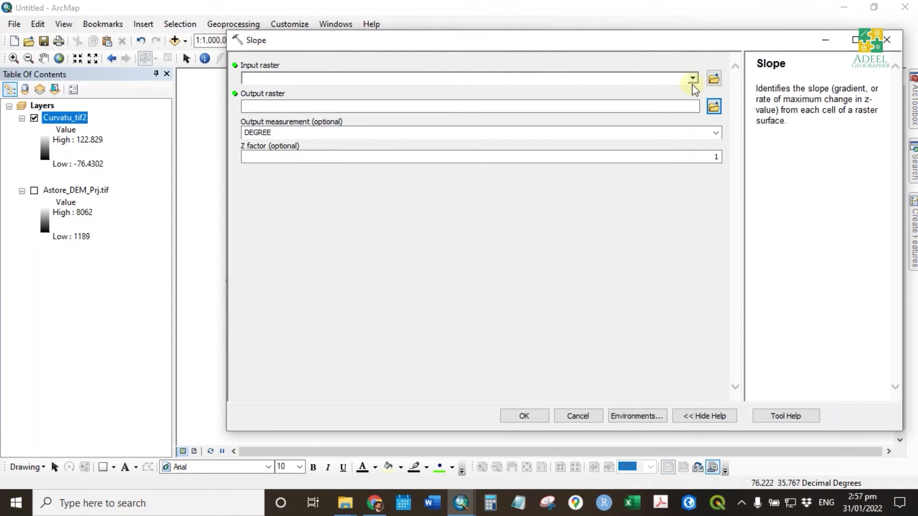
Run the Slope tool on Astore_DEM_Prj.tif with DEGREE as output measurement, a Z factor of 1 and the default output path.
left_click(692, 79)
left_click(303, 102)
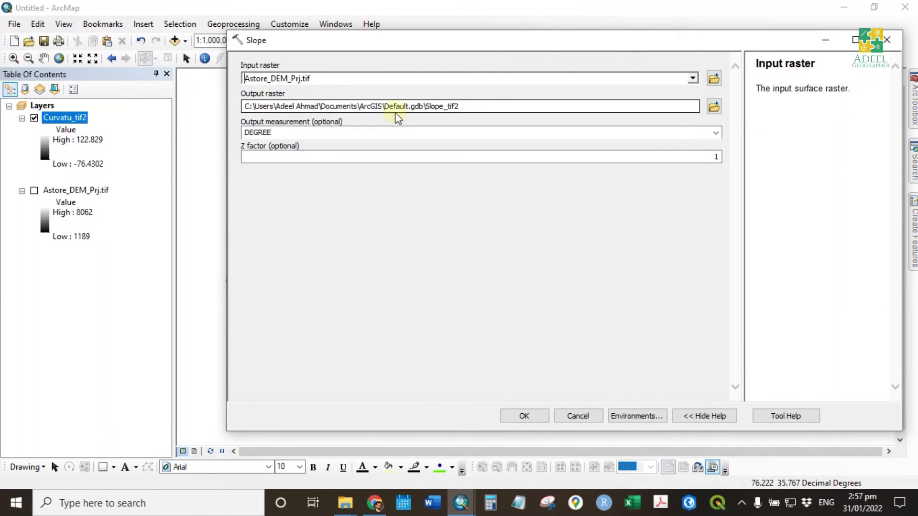
left_click(557, 107)
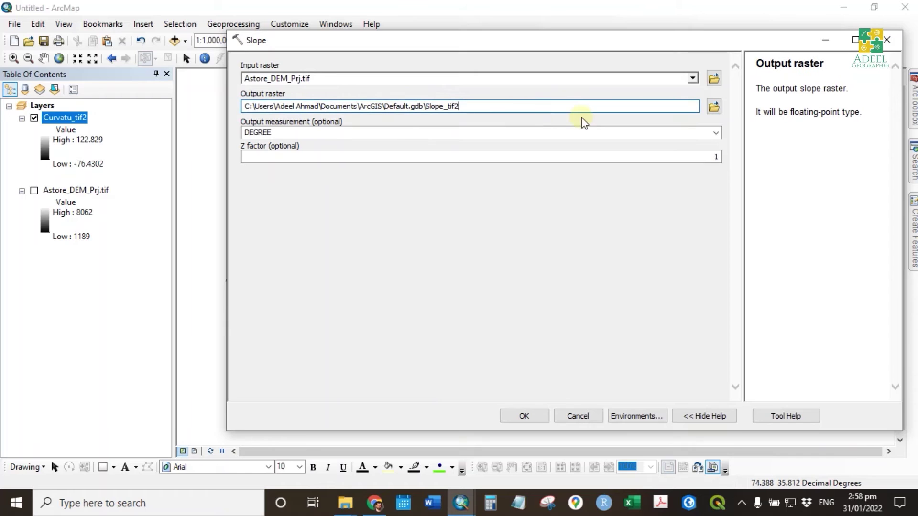
double_click(716, 156)
left_click(304, 134)
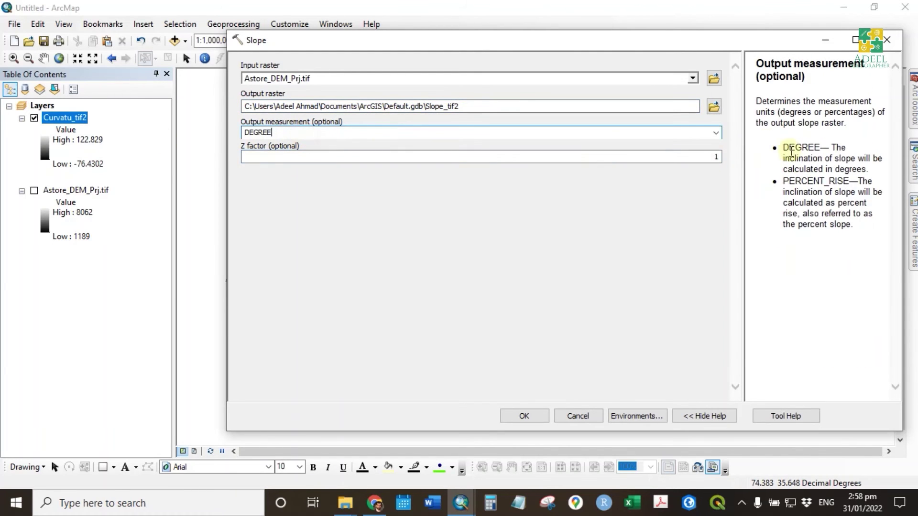
left_click(716, 133)
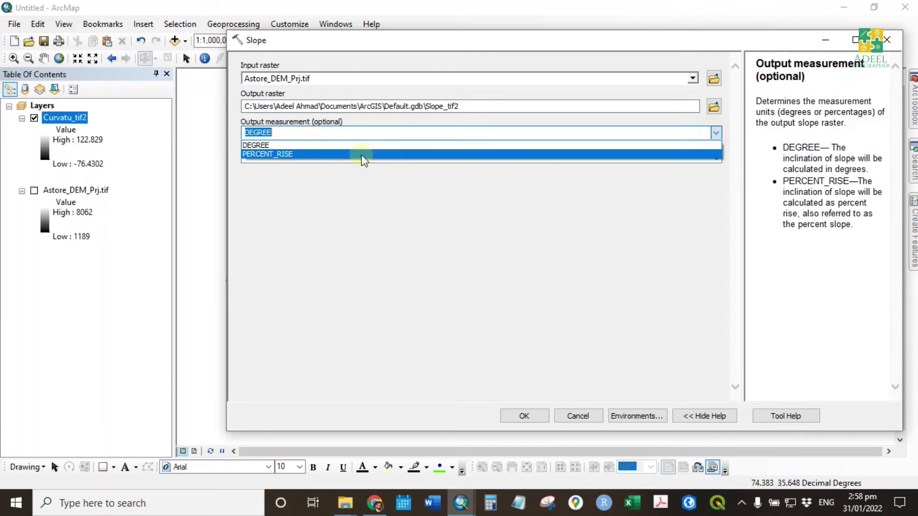
left_click(276, 144)
left_click(526, 415)
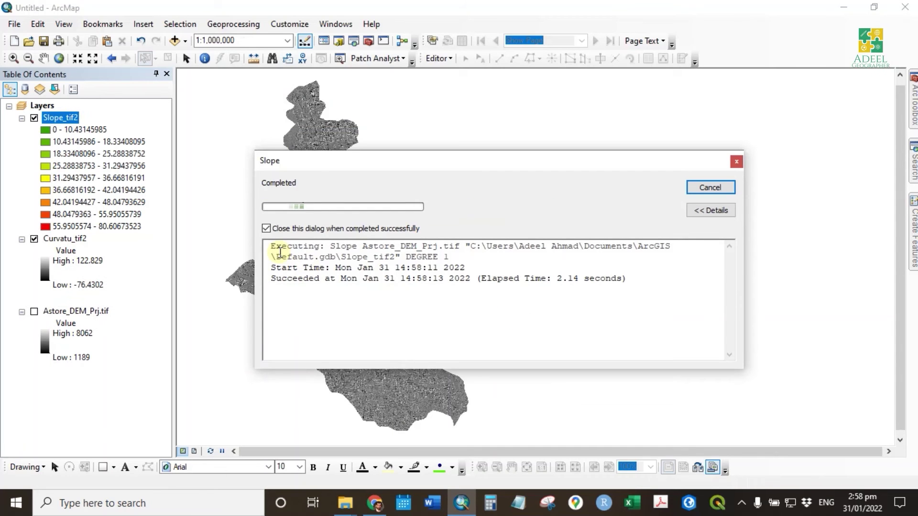
Examine the slope raster's colour classes across the whole area at several map scales.
scroll(357, 256, "up", 3)
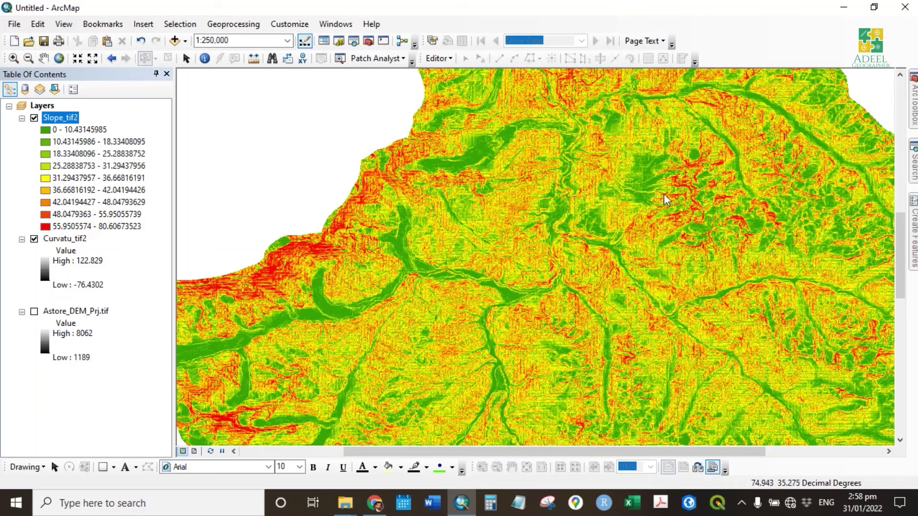
left_click_drag(655, 160, 540, 323)
left_click_drag(475, 346, 536, 285)
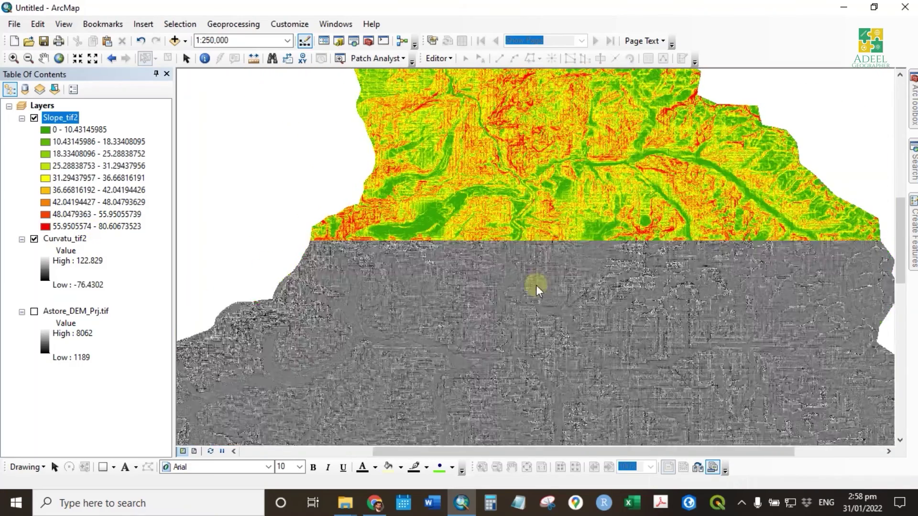
left_click_drag(578, 331, 549, 216)
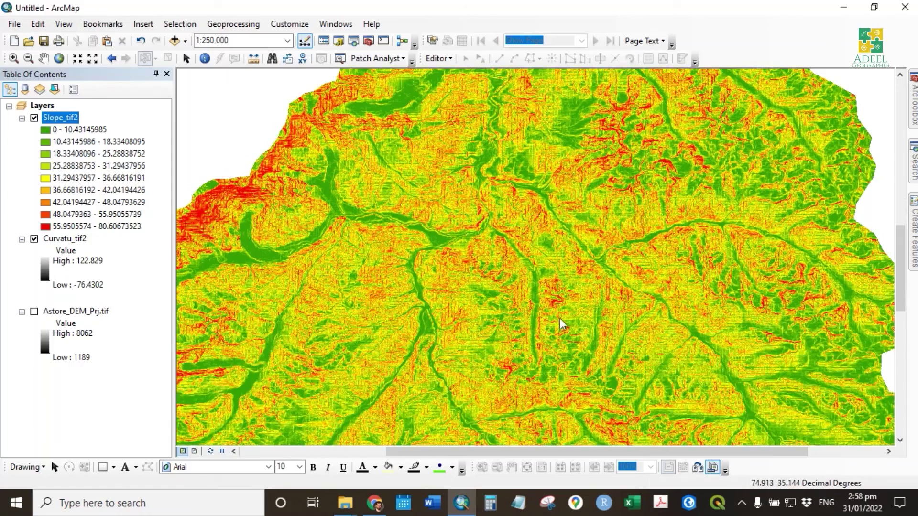
left_click_drag(560, 318, 549, 127)
left_click_drag(551, 367, 541, 242)
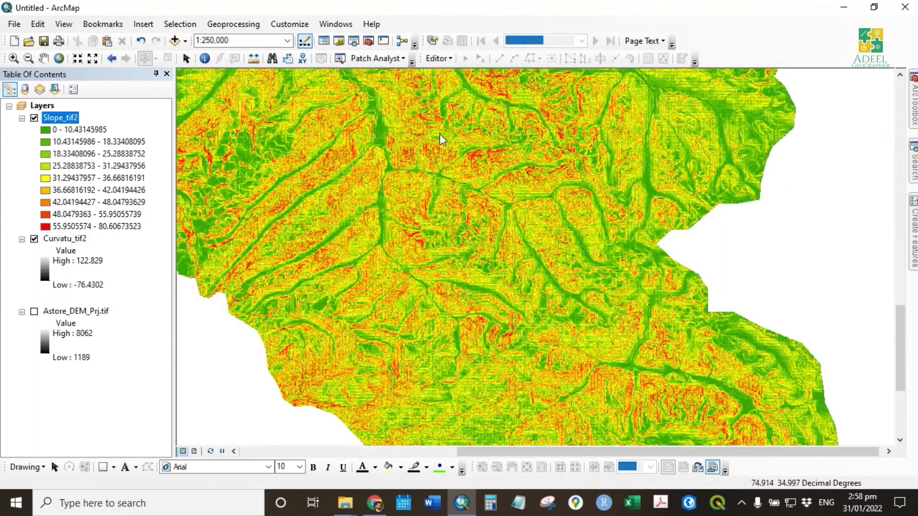
scroll(463, 268, "up", 3)
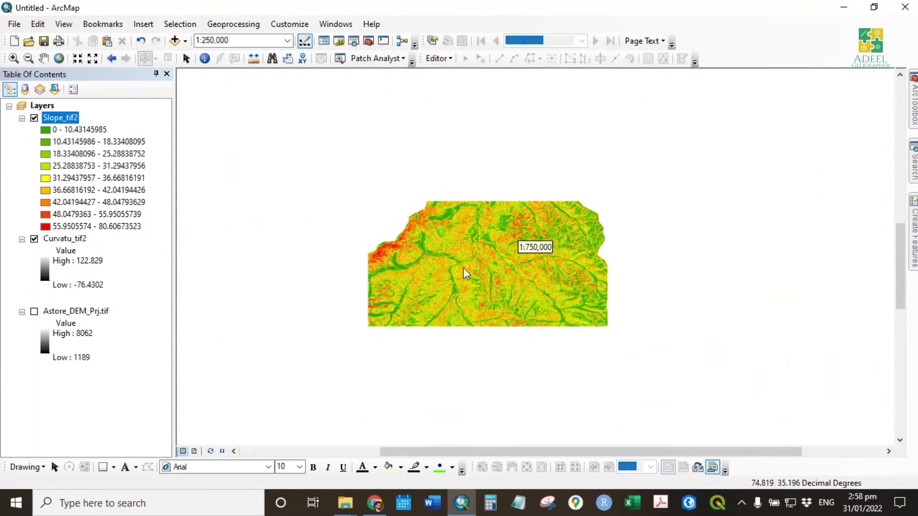
scroll(485, 216, "up", 1)
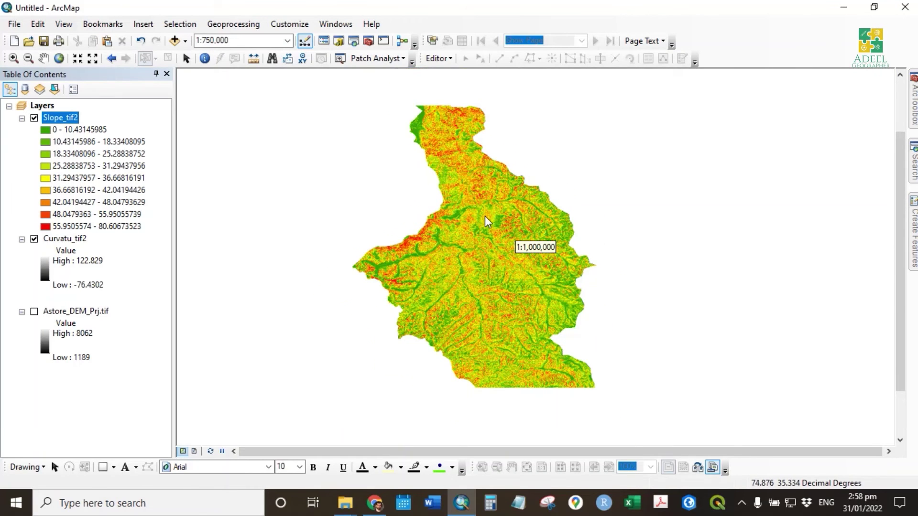
left_click_drag(503, 239, 435, 220)
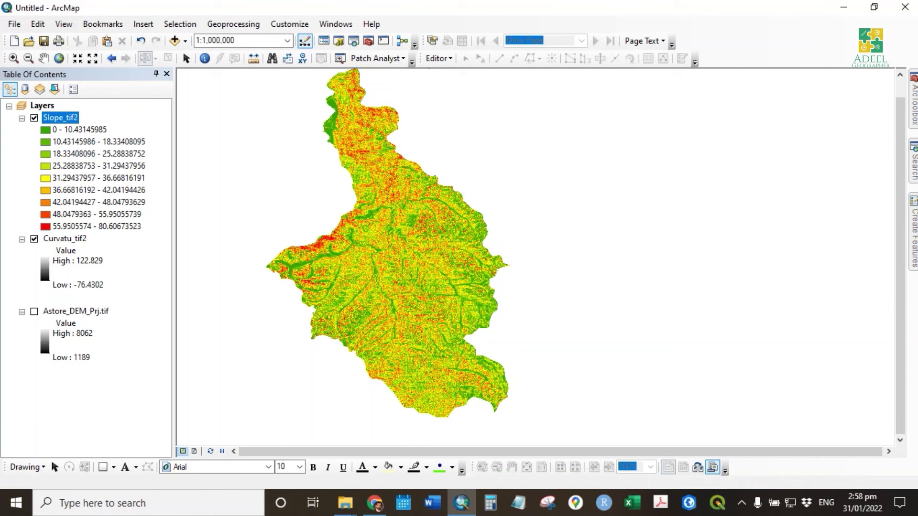
Search for hillshade, open the Spatial Analyst Hillshade tool and set Astore_DEM_Prj.tif as its input raster.
key("ctrl+f")
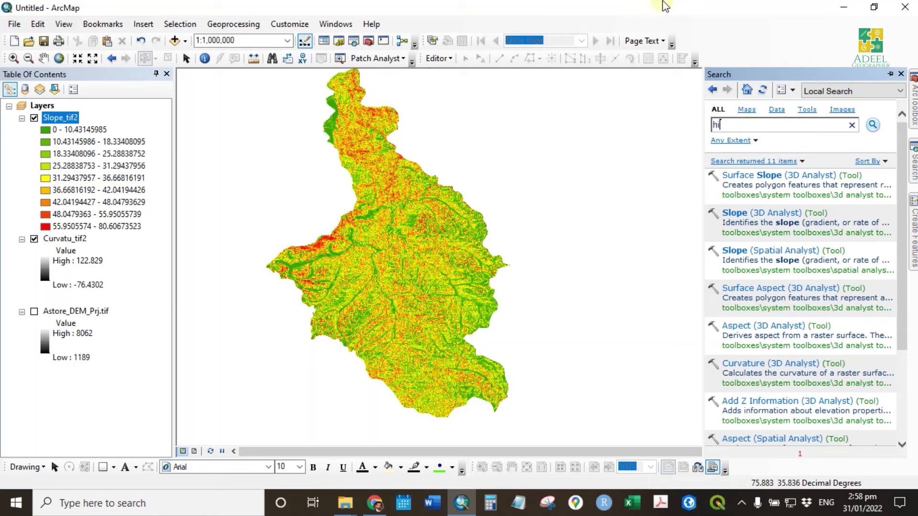
type("hillshade")
key("Return")
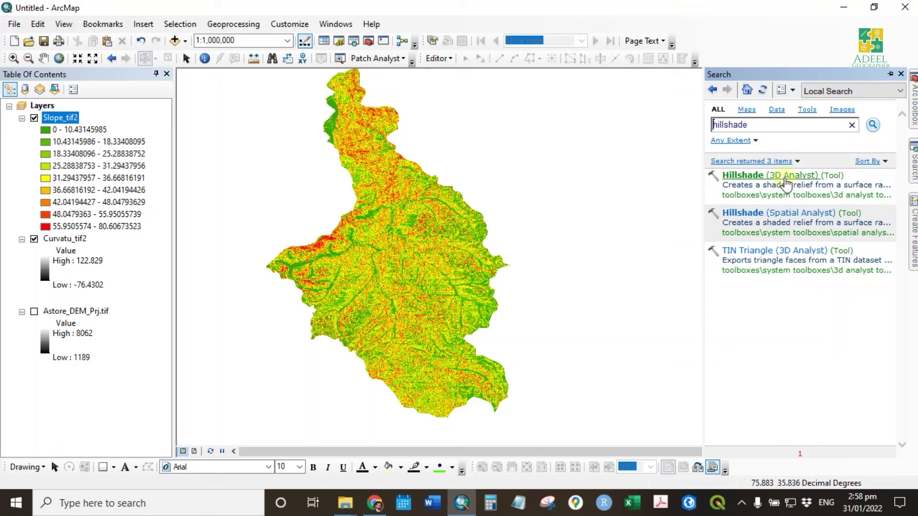
left_click(793, 215)
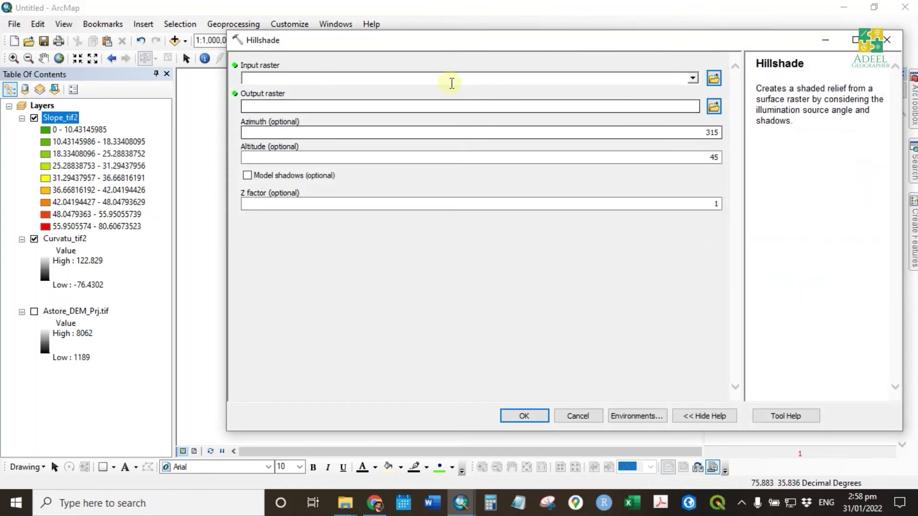
left_click(692, 78)
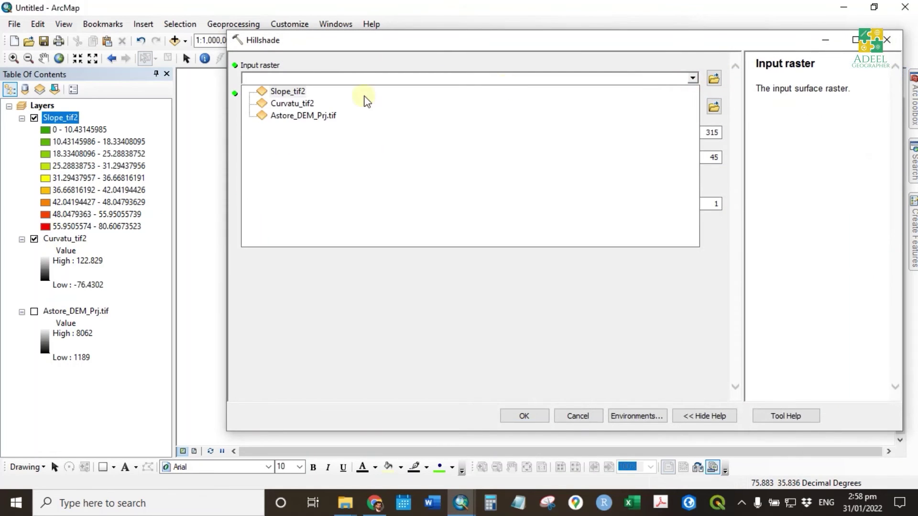
left_click(312, 115)
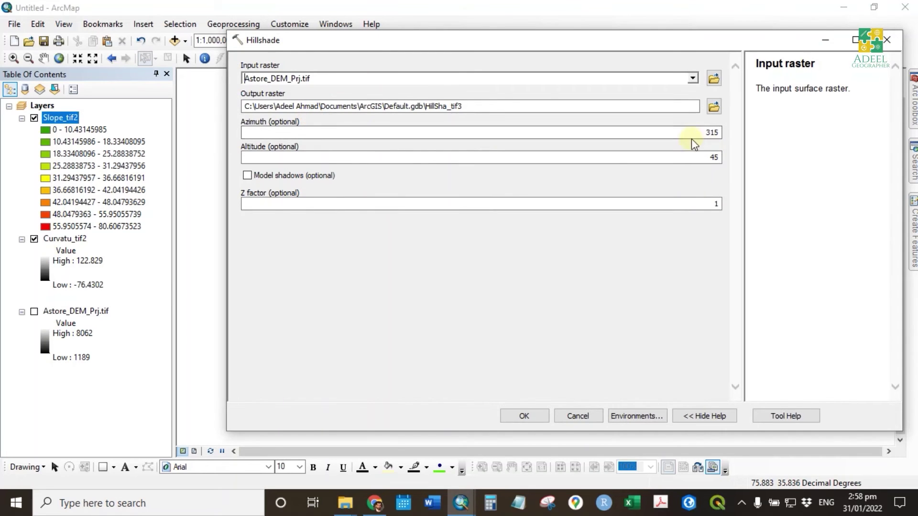
Review the help on the hillshade's azimuth and altitude, keeping them at 315 and 45 degrees.
left_click_drag(689, 132, 728, 139)
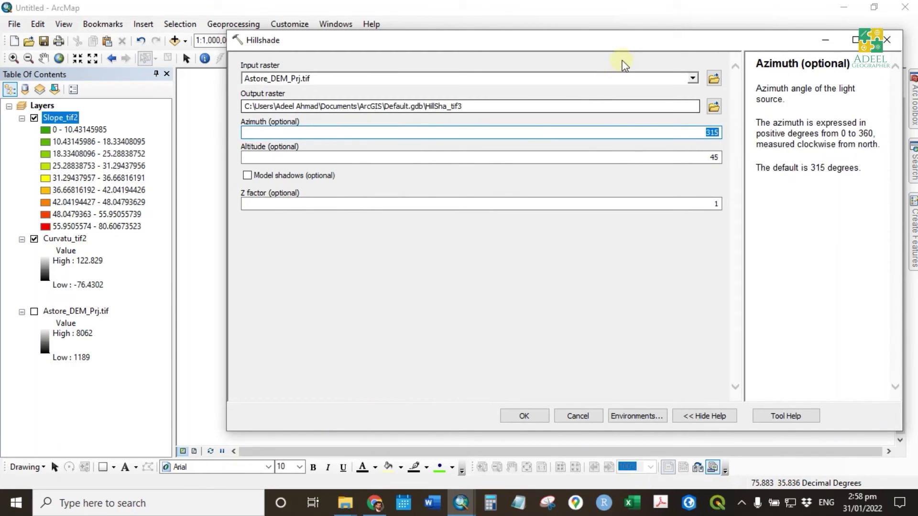
left_click_drag(628, 38, 549, 33)
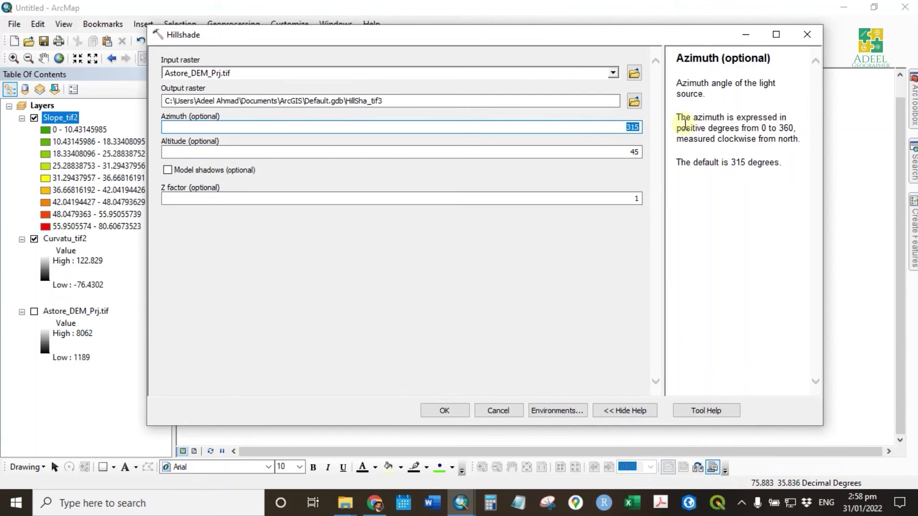
left_click_drag(589, 152, 694, 158)
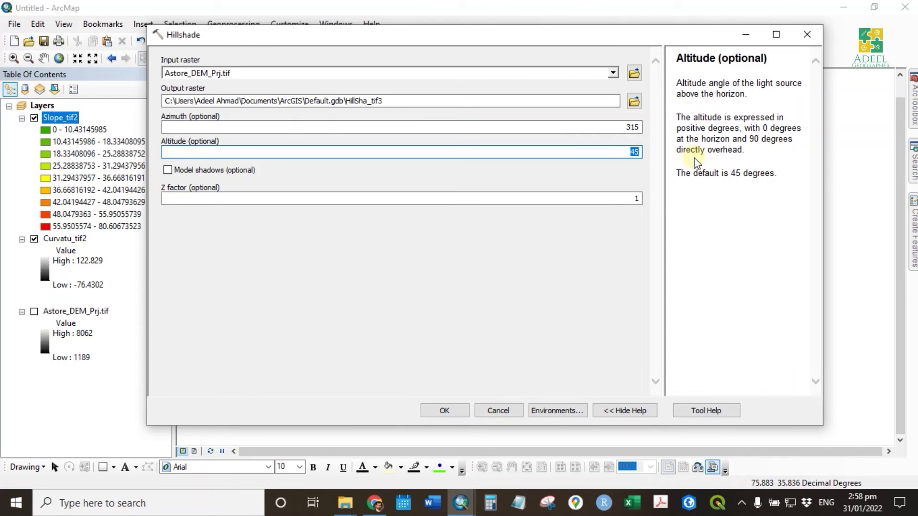
left_click(609, 125)
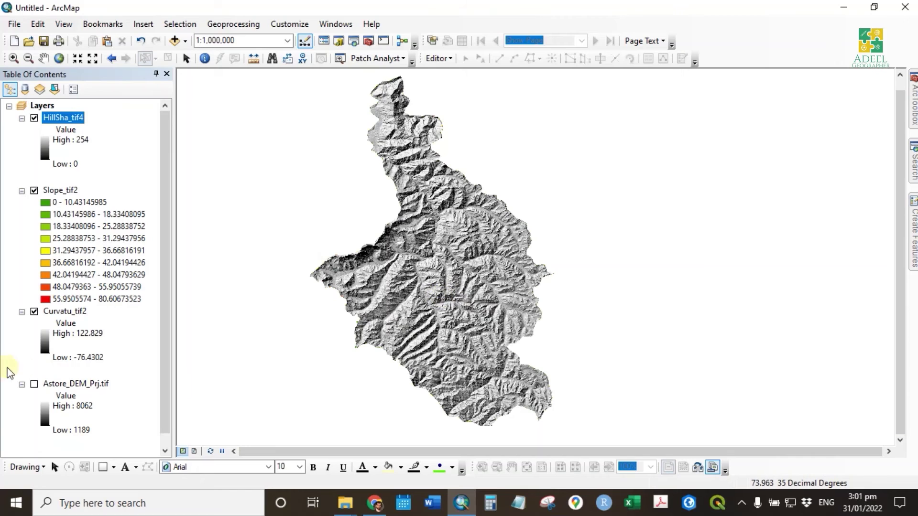
Move Astore_DEM_Prj.tif above the other layers, show it and apply the rainbow color ramp running from pink through blue, green and yellow to dark red.
left_click_drag(94, 390, 69, 109)
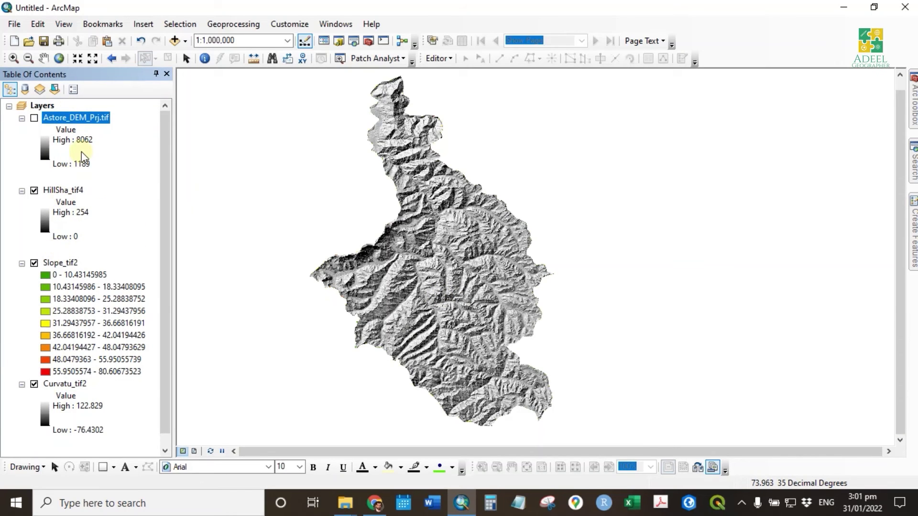
left_click(35, 118)
left_click(45, 148)
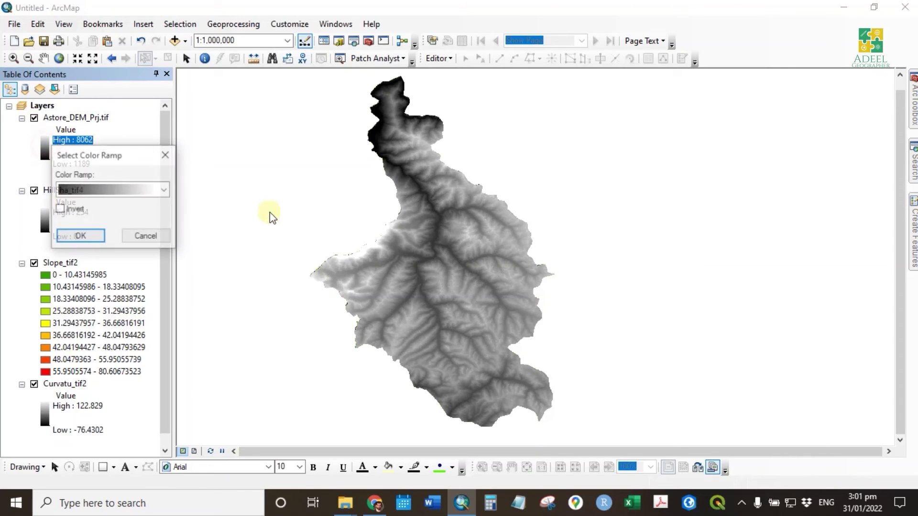
left_click(96, 187)
left_click(132, 146)
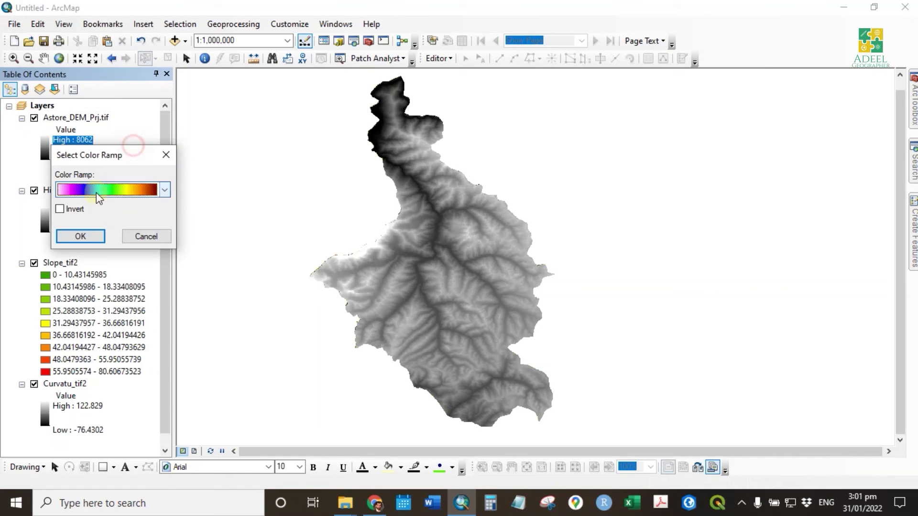
left_click(82, 240)
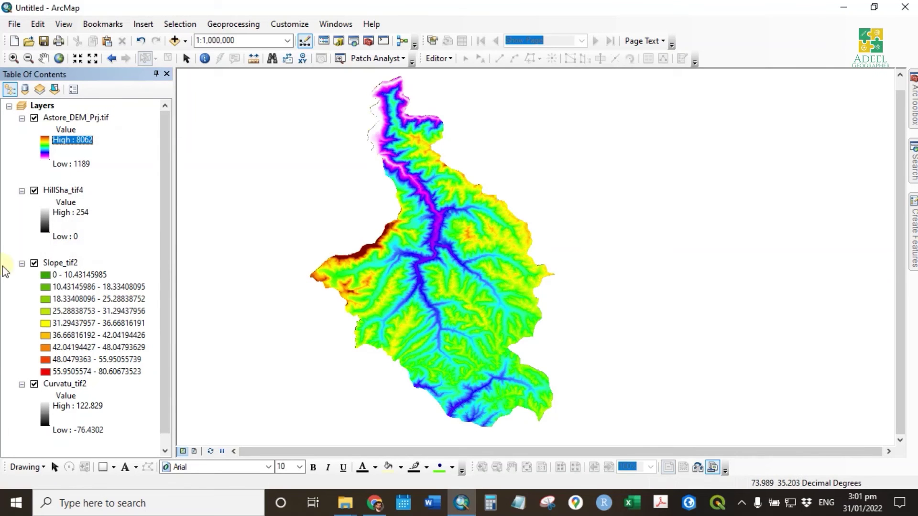
Hide the Slope_tif2 and Curvatu_tif2 layers and collapse their legends.
left_click(33, 263)
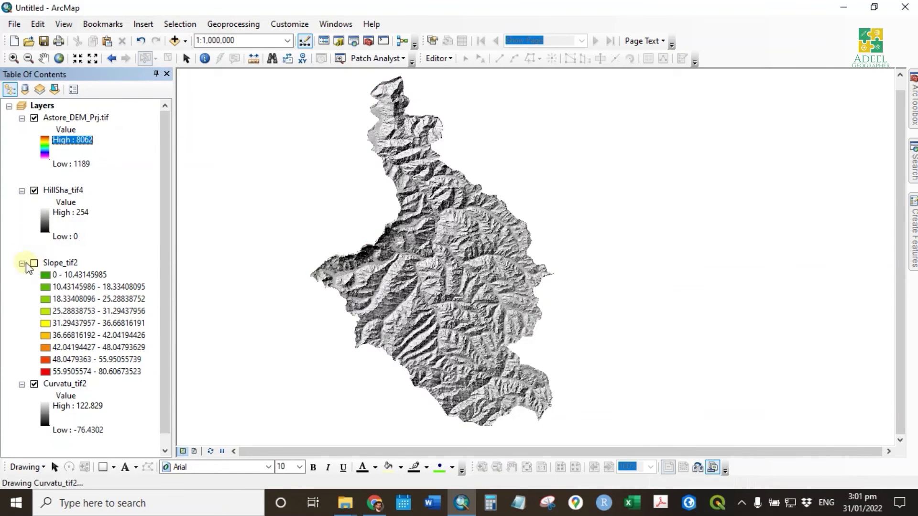
left_click(22, 263)
left_click(34, 275)
left_click(22, 276)
Set the display transparency of the Astore_DEM_Prj.tif layer to 40%.
double_click(76, 118)
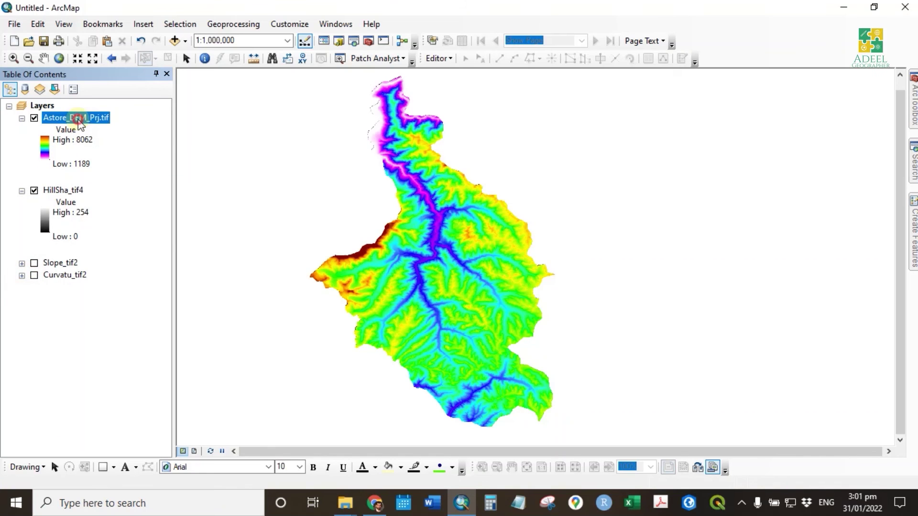
left_click(443, 110)
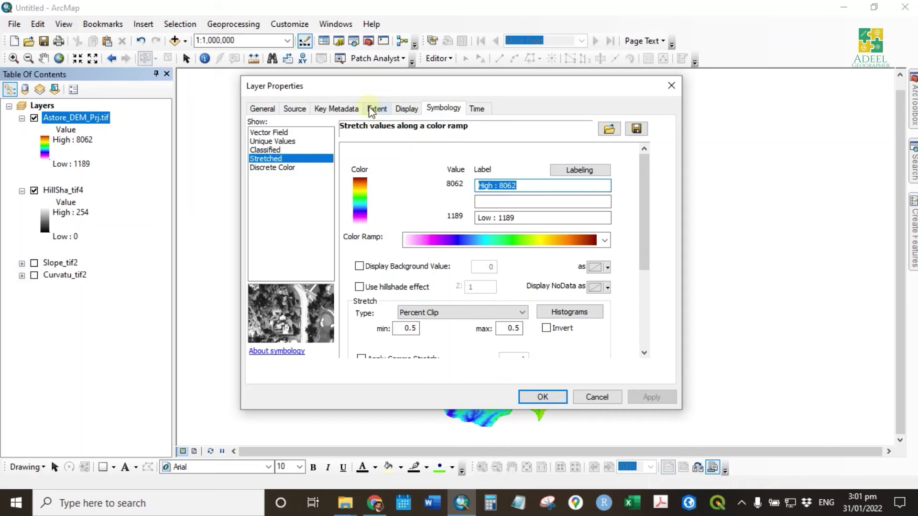
left_click(405, 108)
left_click(361, 255)
key("Delete")
type("5")
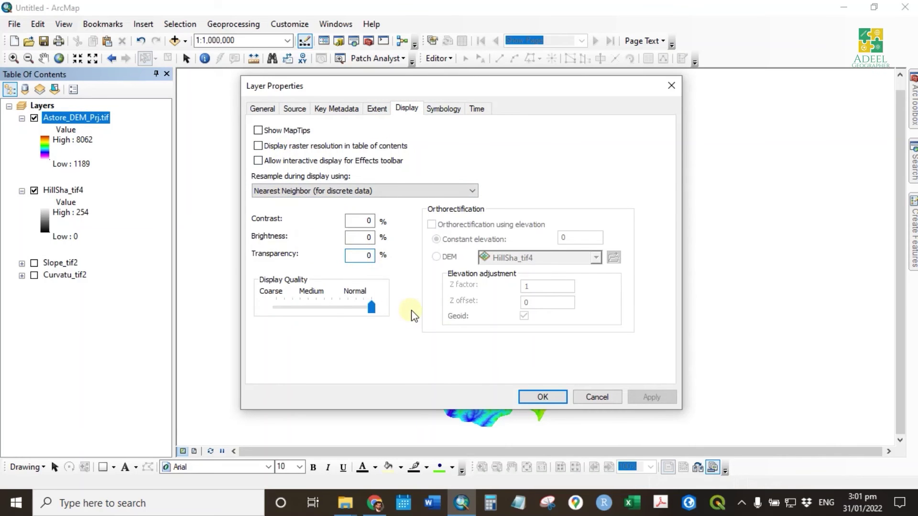
type("40")
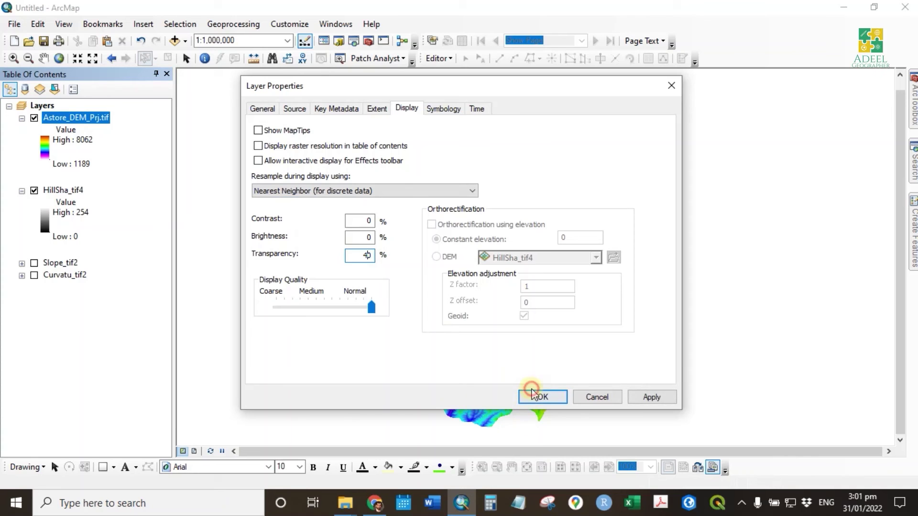
left_click(539, 399)
Examine the semi-transparent DEM over the hillshade at several map scales, and hide the HillSha_tif4 layer for comparison.
scroll(453, 275, "up", 1)
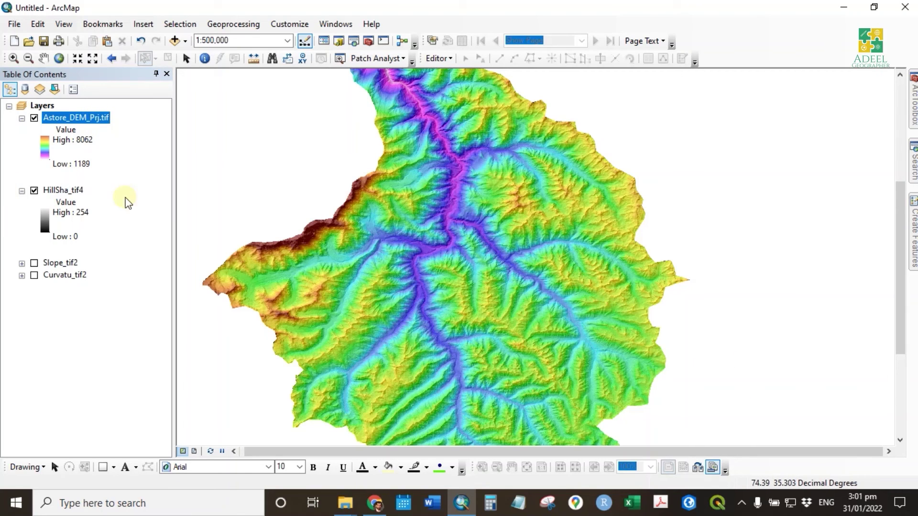
left_click_drag(504, 300, 491, 317)
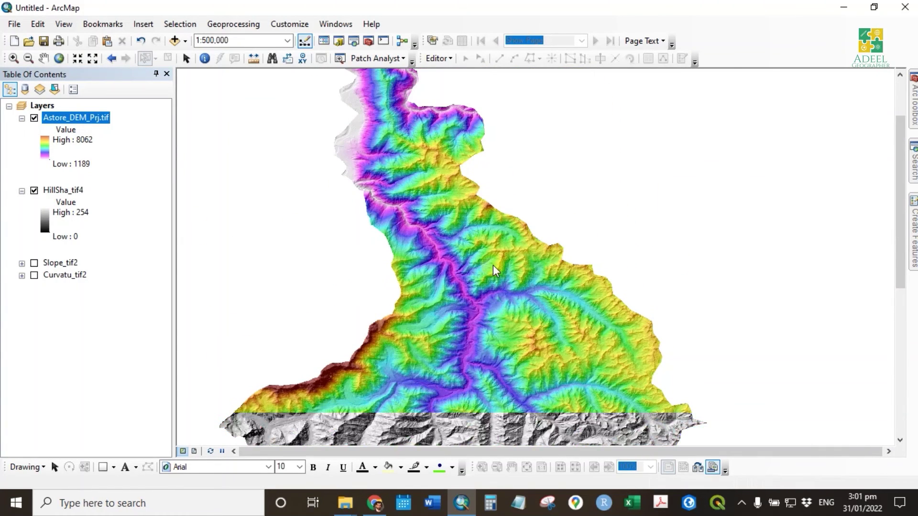
scroll(461, 268, "down", 3)
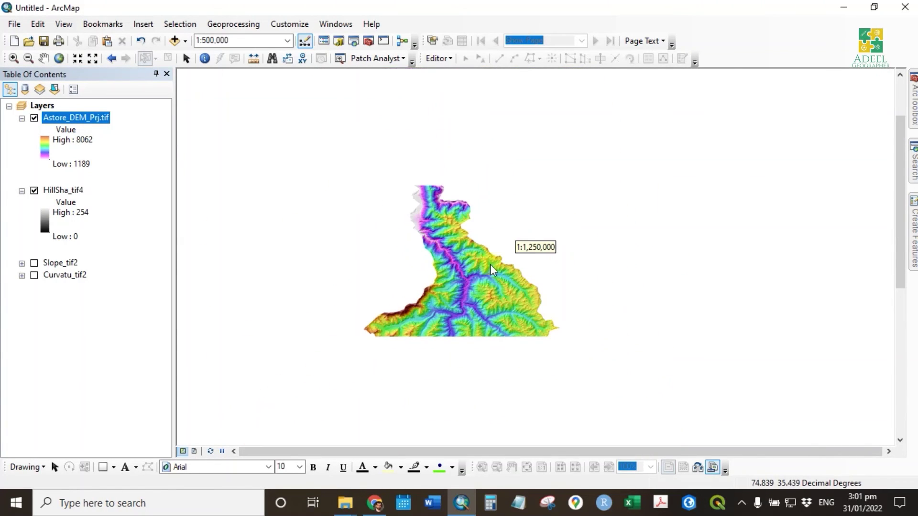
scroll(462, 269, "up", 1)
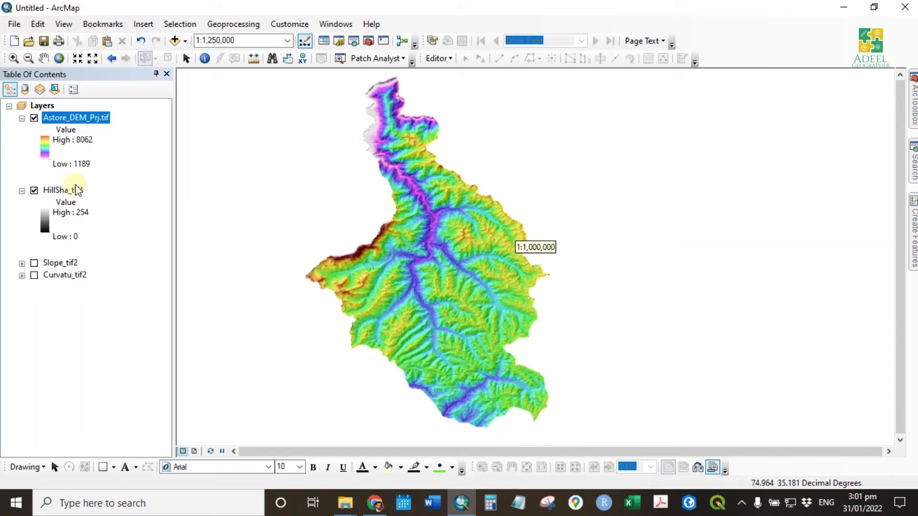
left_click(34, 190)
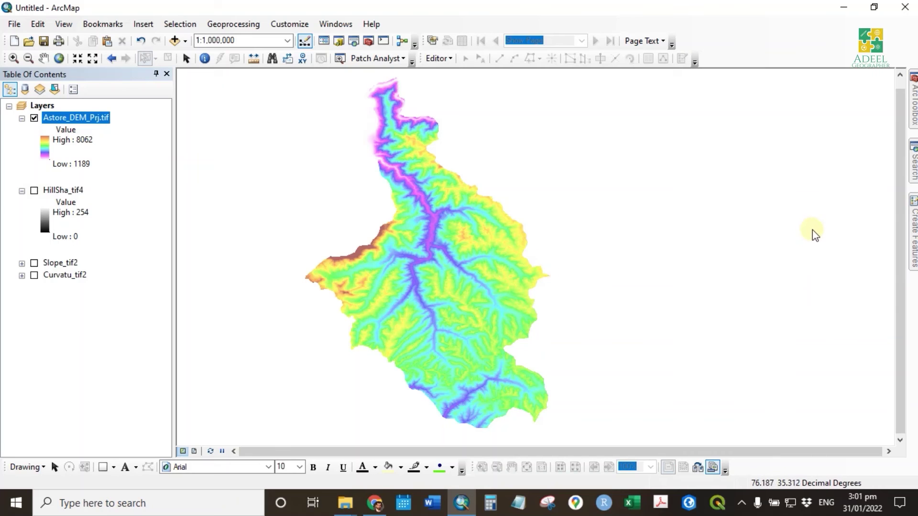
Search the geoprocessing tools for "contour" and open the Contour (3D Analyst) tool.
key("ctrl+f")
left_click_drag(794, 124, 707, 126)
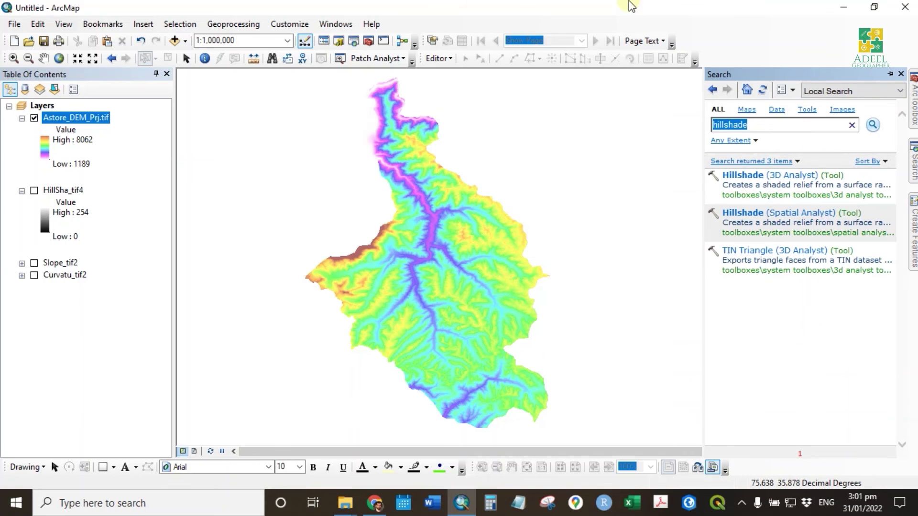
type("contour")
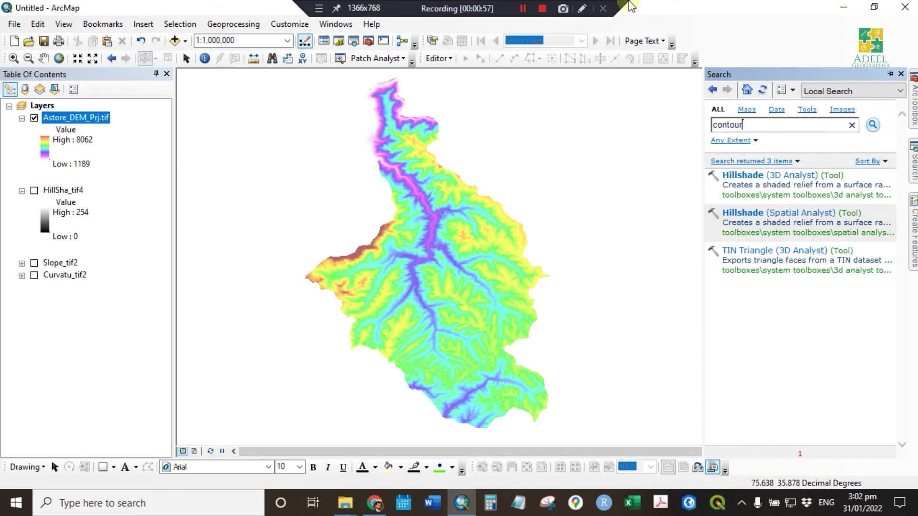
key("Return")
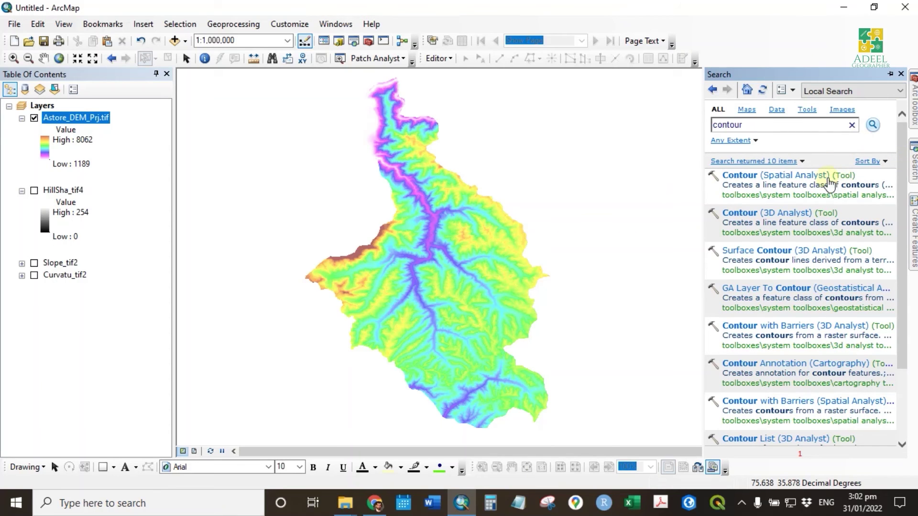
left_click(765, 213)
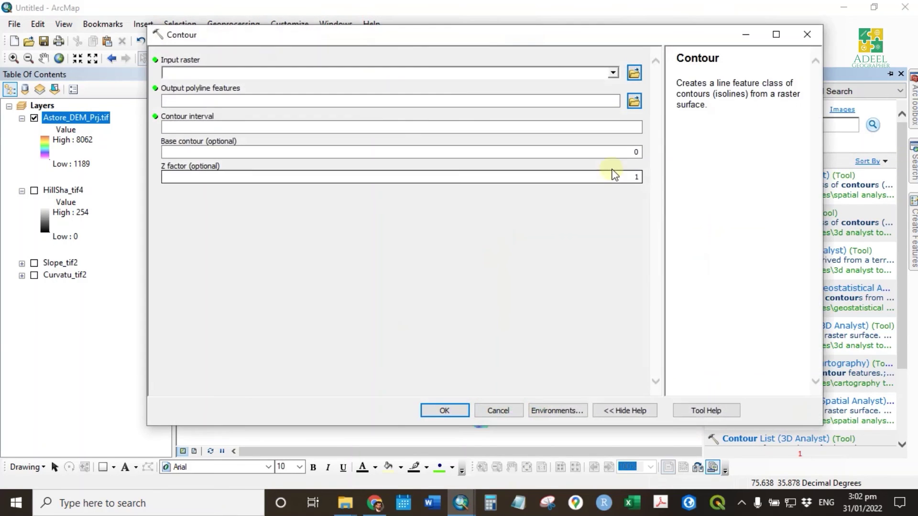
Generate contour lines from Astore_DEM_Prj.tif at an interval of 100, output to Contour_tif3 in Default.gdb.
left_click(612, 73)
left_click(232, 87)
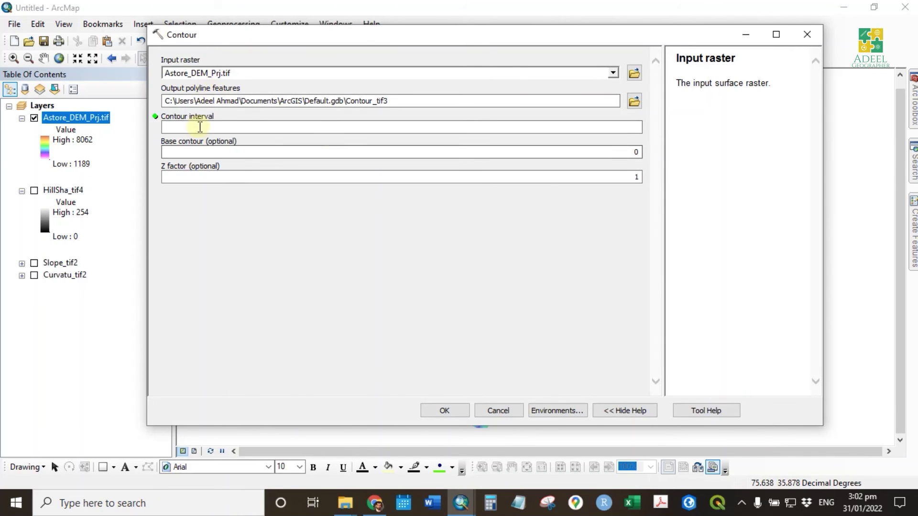
left_click(615, 128)
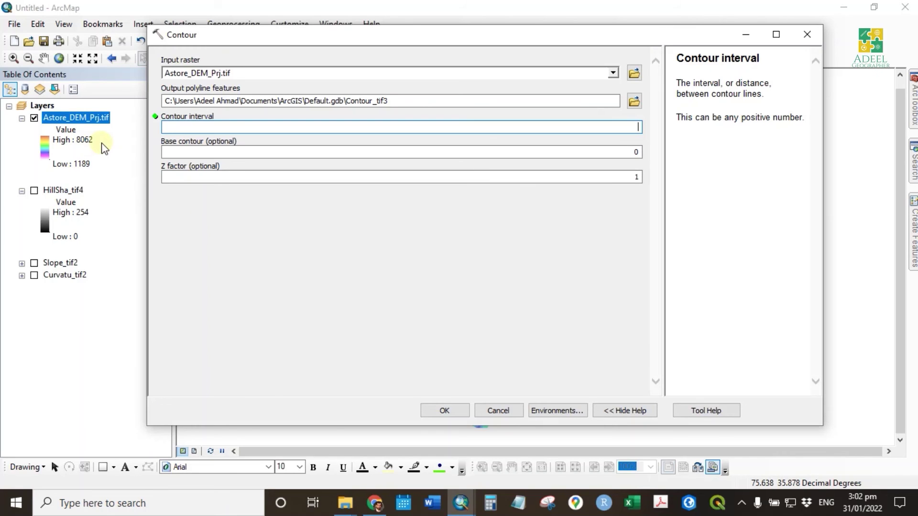
type("100")
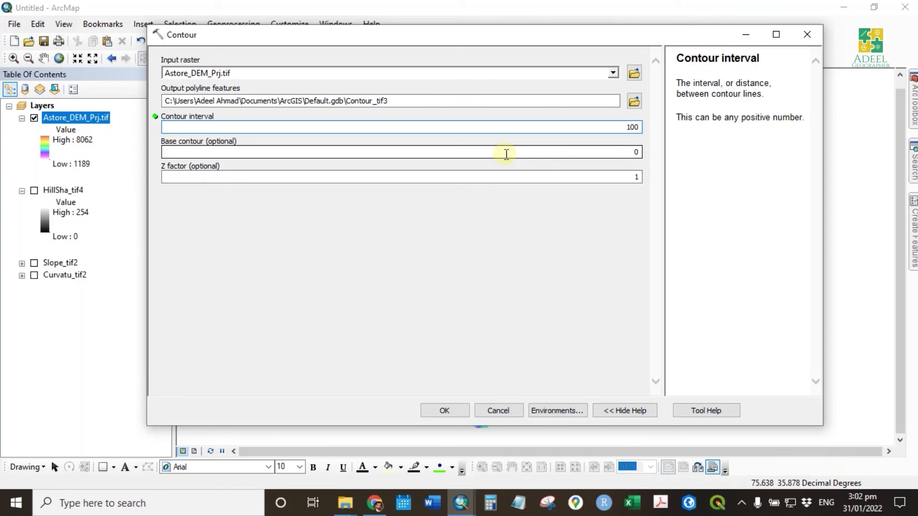
left_click(445, 411)
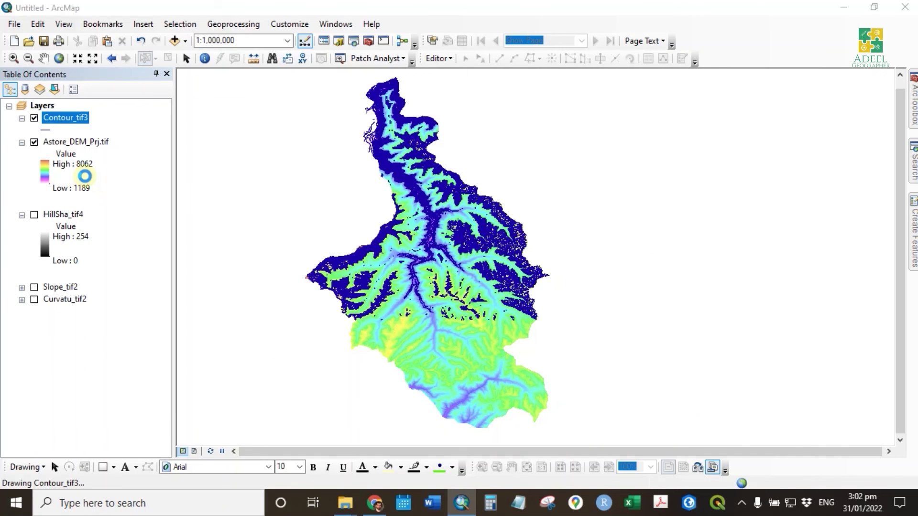
Hide the Astore_DEM_Prj.tif layer and inspect the Contour_tif3 lines up close at several map scales.
left_click(34, 143)
left_click(13, 58)
left_click_drag(416, 233, 473, 278)
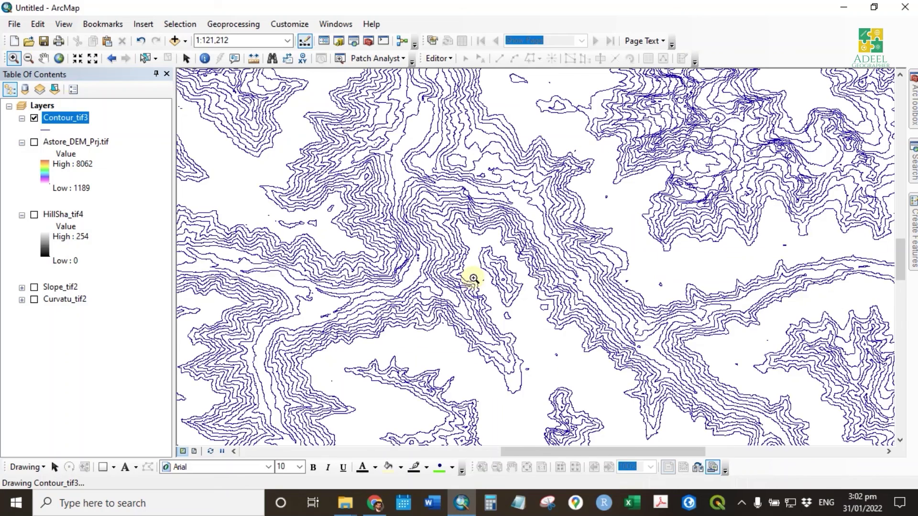
left_click_drag(351, 163, 758, 406)
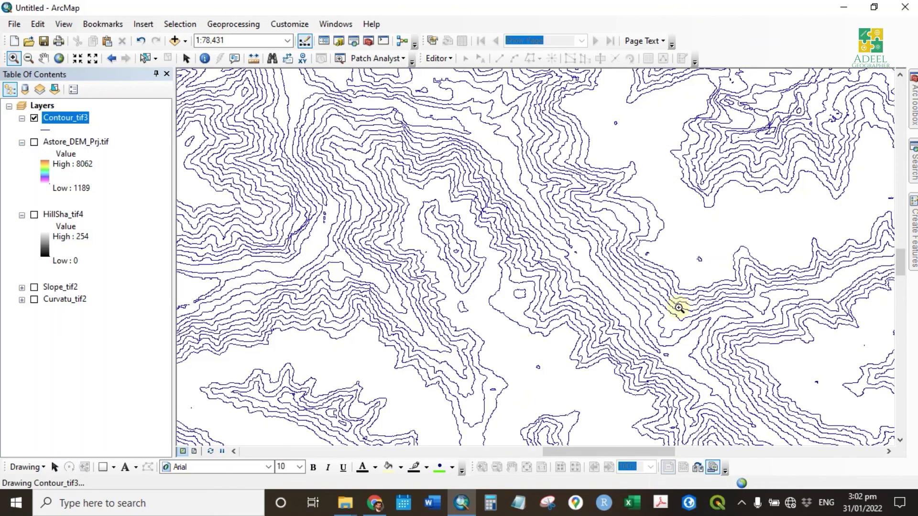
left_click_drag(739, 101, 804, 167)
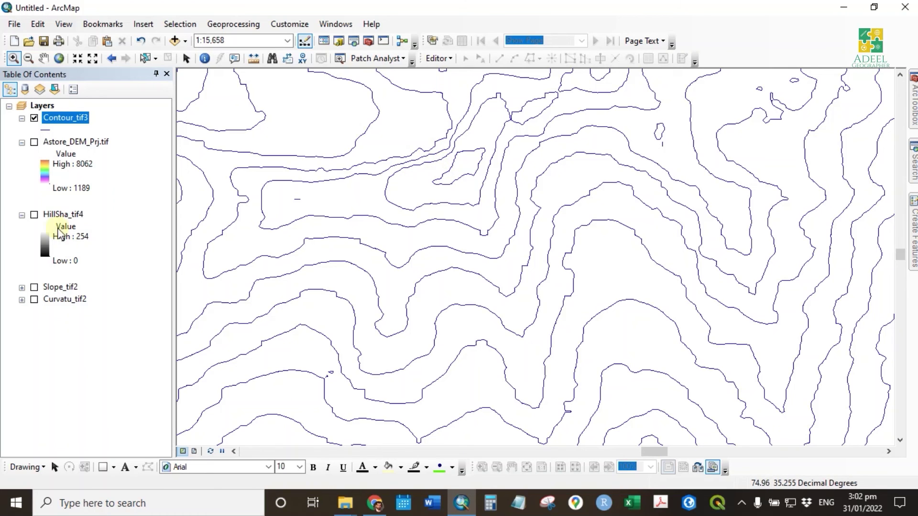
Move Slope_tif2 above Contour_tif3 and briefly show it to compare slope with contour spacing over the same area.
left_click_drag(48, 287, 35, 125)
left_click(34, 118)
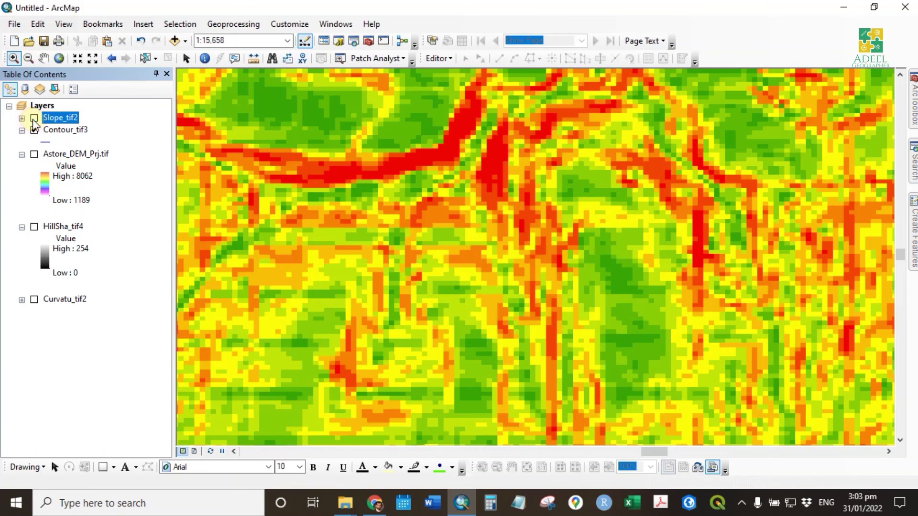
scroll(513, 251, "down", 4)
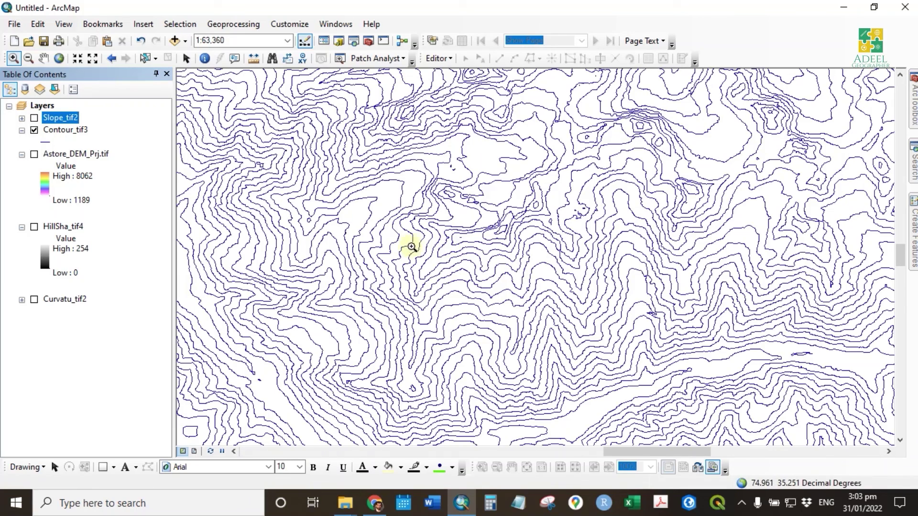
left_click_drag(512, 230, 660, 322)
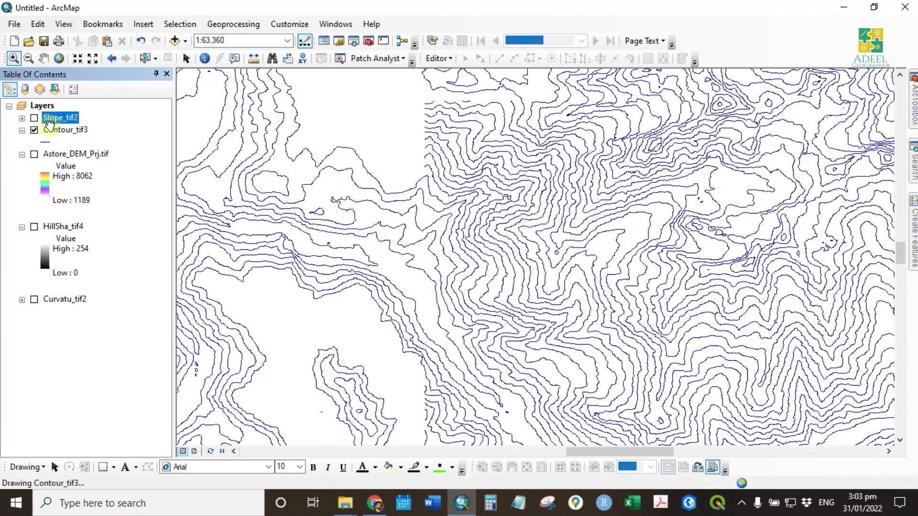
Open the Contour_tif3 attribute table, sort it ascending by the Contour field and look through the contour elevations.
left_click(49, 134, "ctrl")
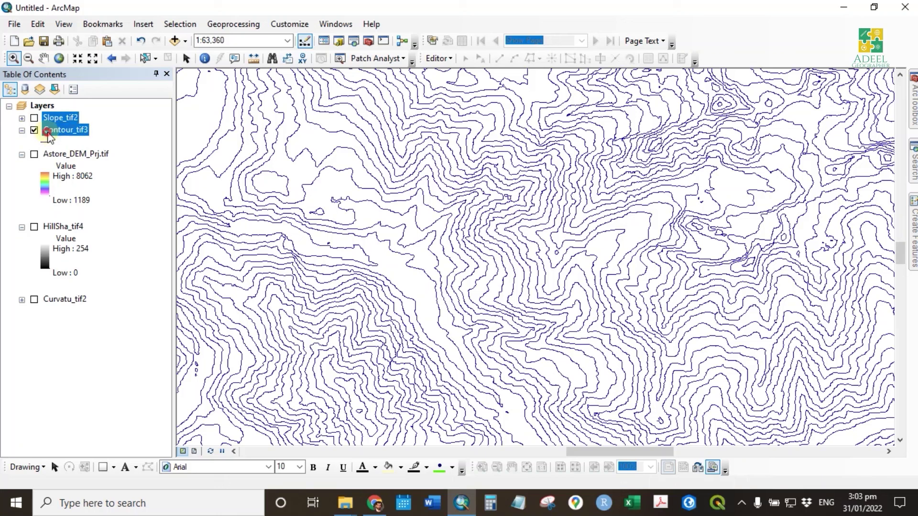
right_click(48, 134)
left_click(119, 172)
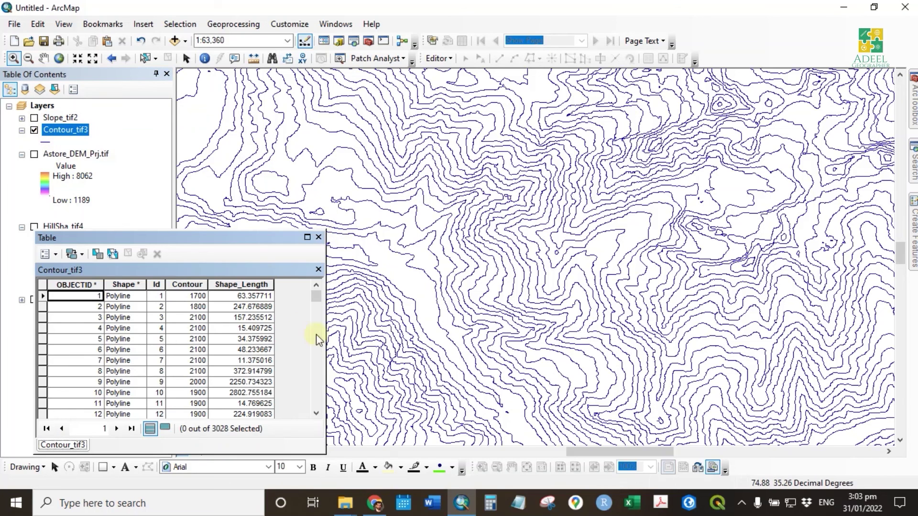
double_click(187, 284)
scroll(186, 299, "down", 20)
scroll(194, 330, "down", 20)
scroll(196, 338, "down", 5)
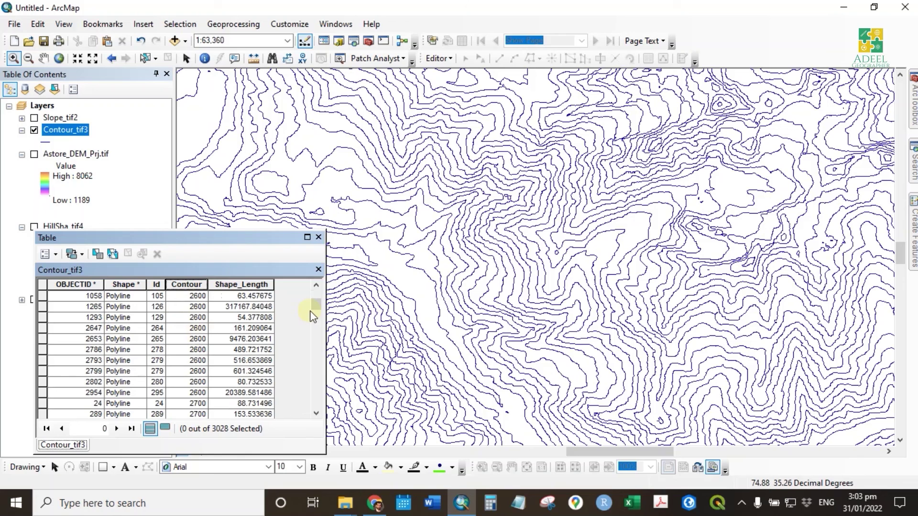